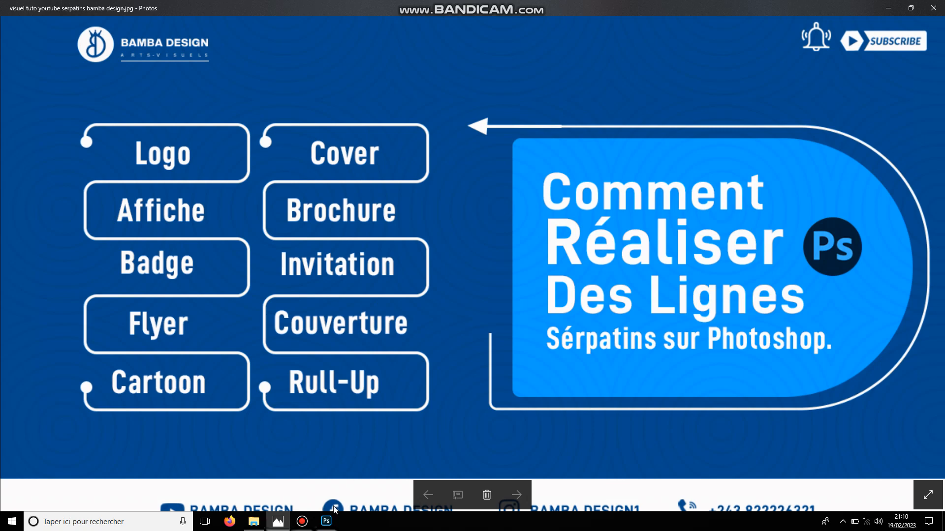
# Step: Switch to Photoshop, create a 40 × 40 cm RGB document at 300 pixels/inch with a white background, and unlock its background layer
pyautogui.click(326, 521)
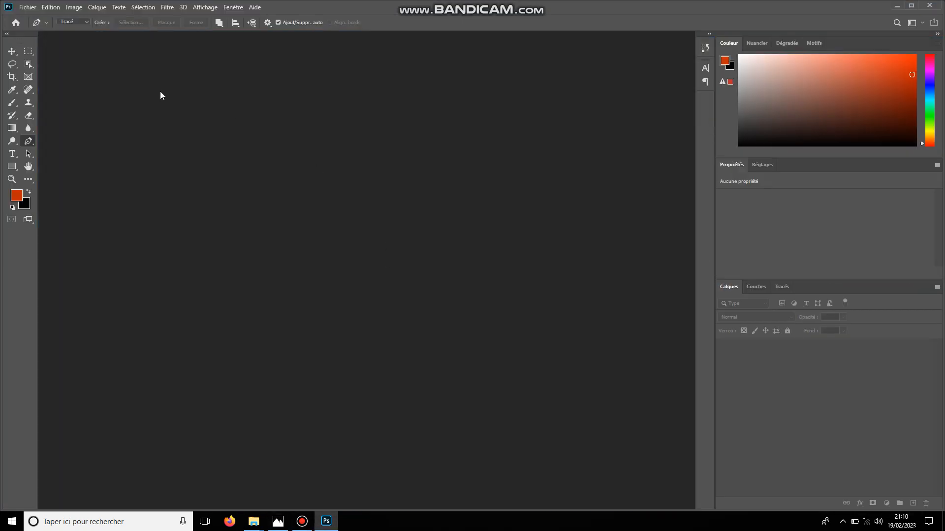
pyautogui.click(28, 7)
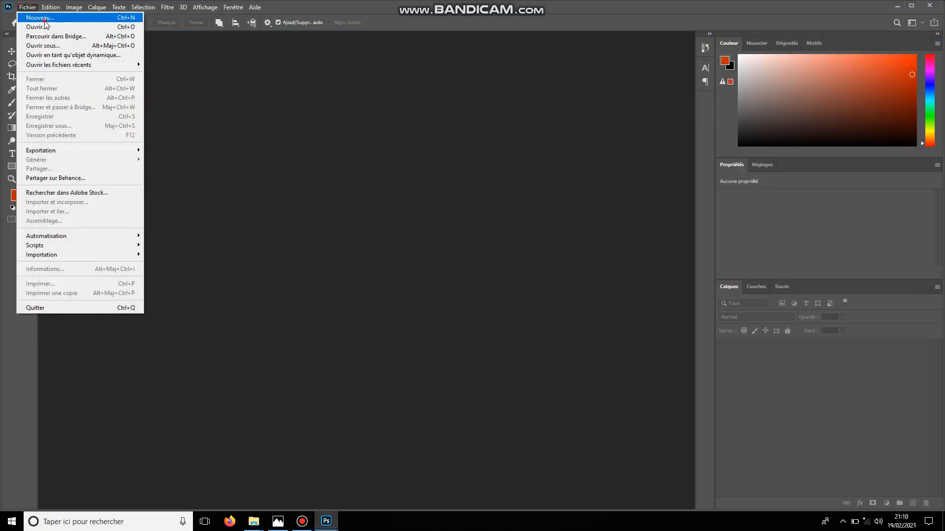
pyautogui.press('Escape')
pyautogui.hotkey('ctrl', 'n')
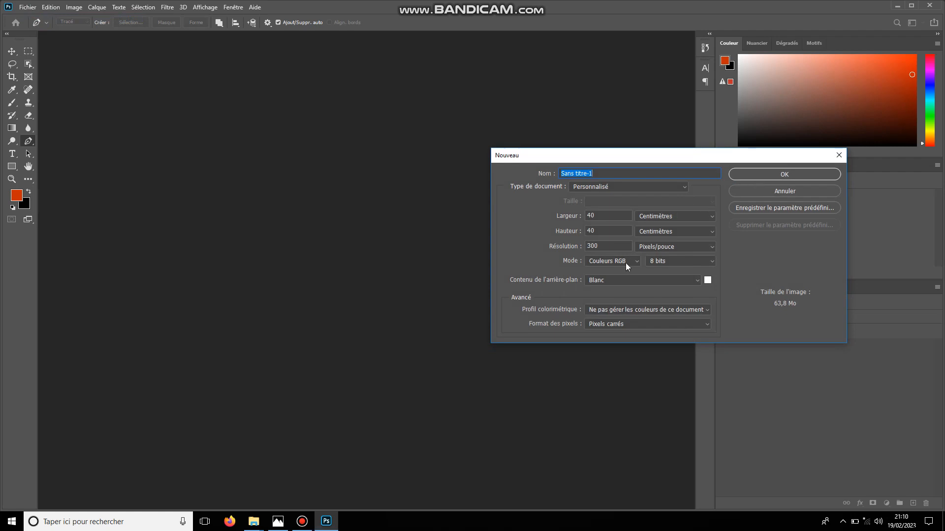
pyautogui.click(739, 176)
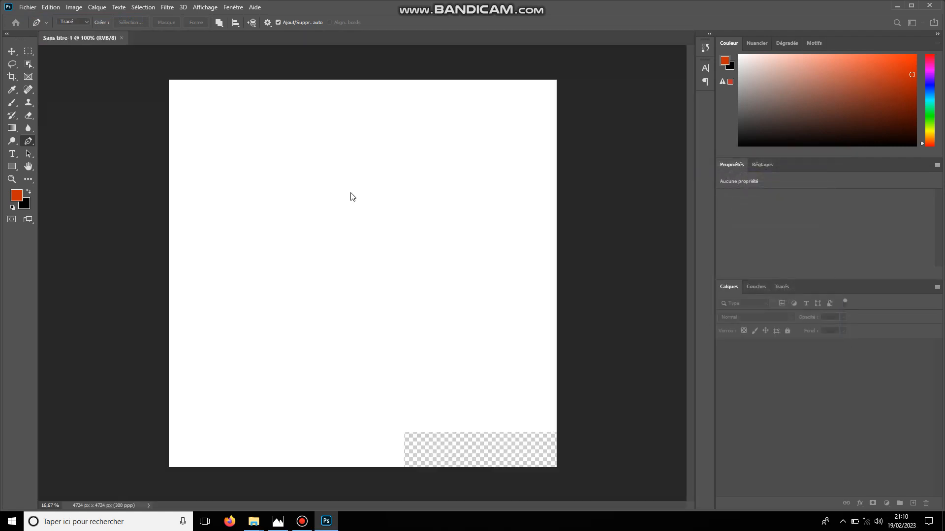
pyautogui.click(924, 350)
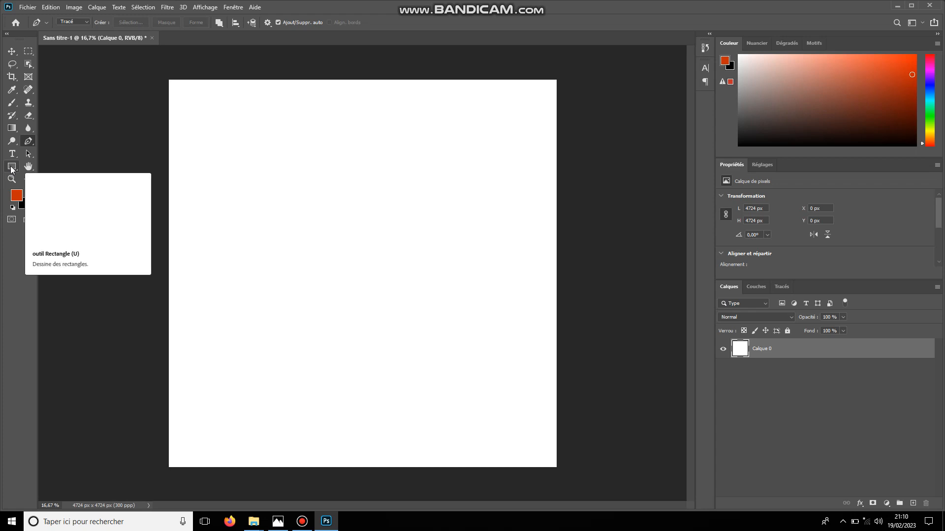
# Step: Draw an unfilled rectangle about 1361 × 564 px with an 18 px red stroke in the canvas's upper part
pyautogui.click(12, 169)
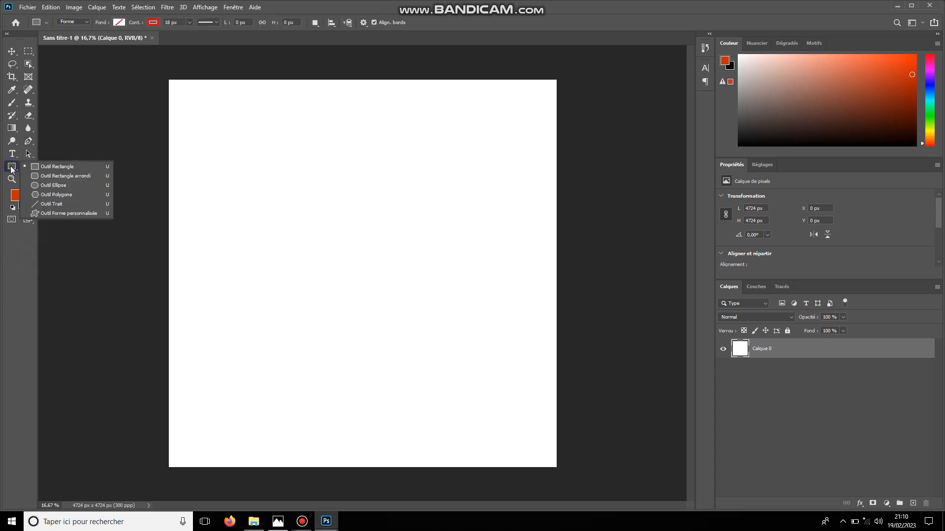
pyautogui.click(49, 167)
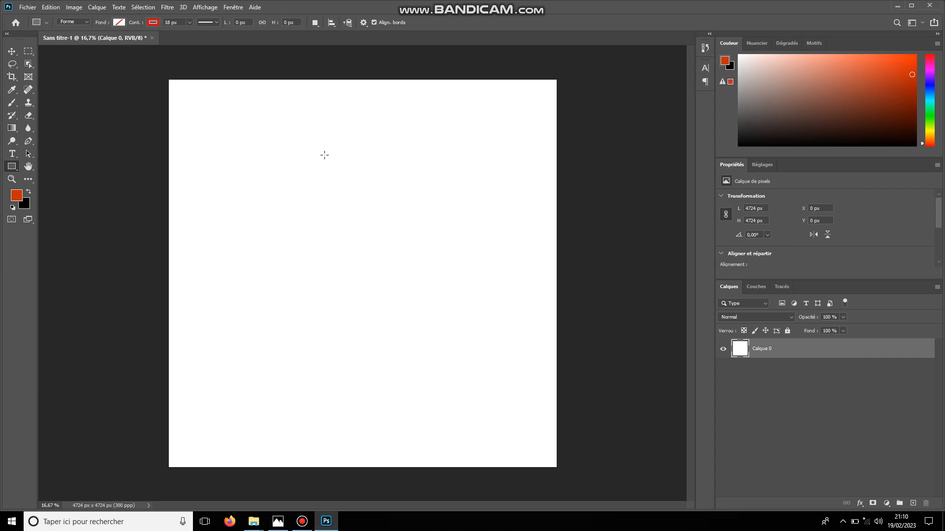
pyautogui.moveTo(262, 151); pyautogui.dragTo(375, 197)
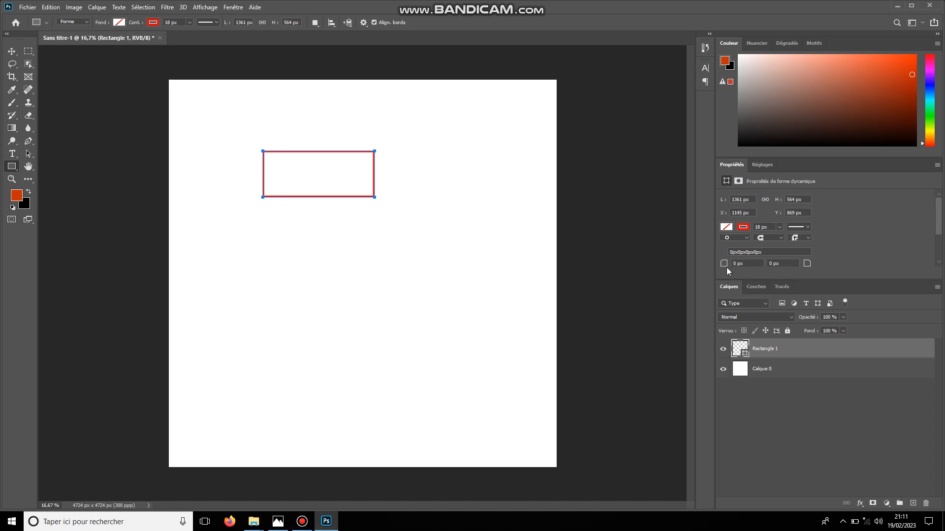
# Step: Round all four corners of the rectangle to about 74 px and rasterize its layer
pyautogui.moveTo(724, 265); pyautogui.dragTo(762, 284)
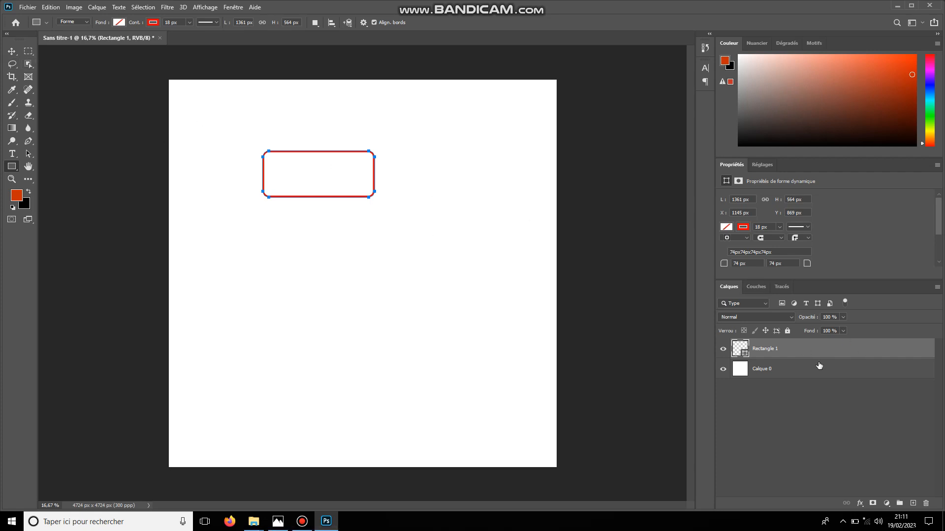
pyautogui.rightClick(844, 354)
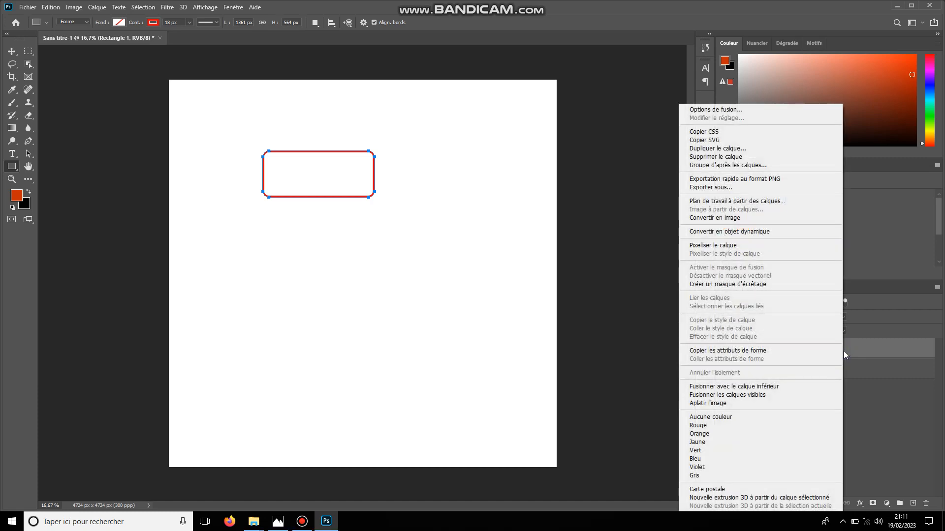
pyautogui.click(721, 245)
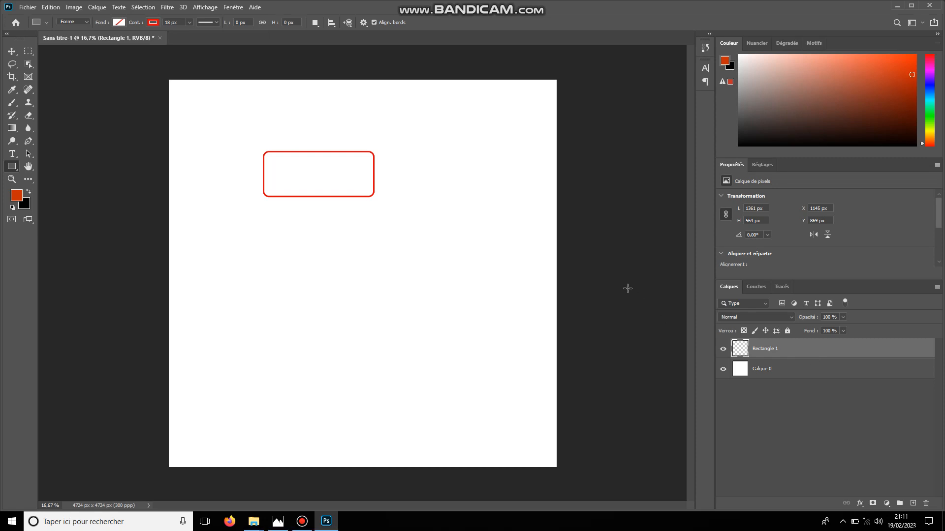
# Step: Duplicate the rounded rectangle layer and place the copy directly beneath the original at Y about 1415 px, overlapping their shared border
pyautogui.hotkey('ctrl', '+')
pyautogui.hotkey('ctrl', '+')
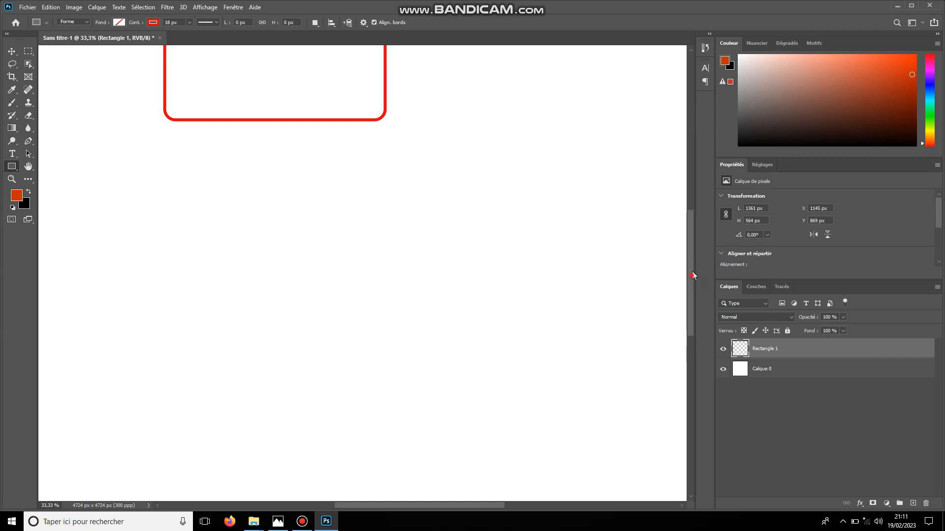
pyautogui.moveTo(693, 270); pyautogui.dragTo(692, 250)
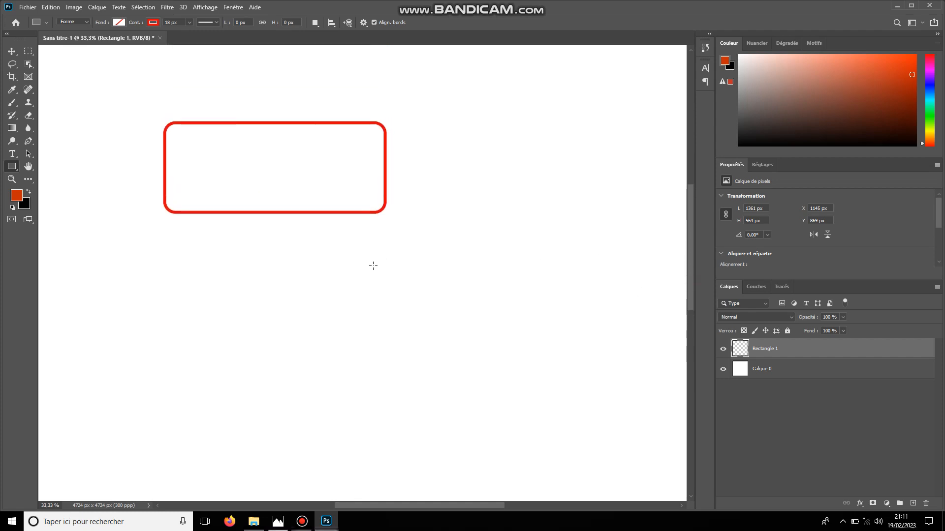
pyautogui.hotkey('ctrl', '+')
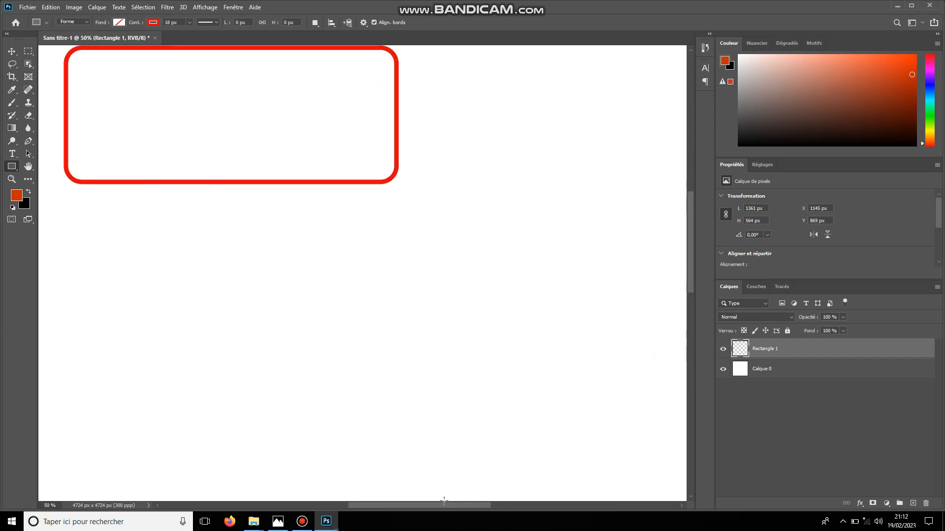
pyautogui.moveTo(442, 504); pyautogui.dragTo(415, 506)
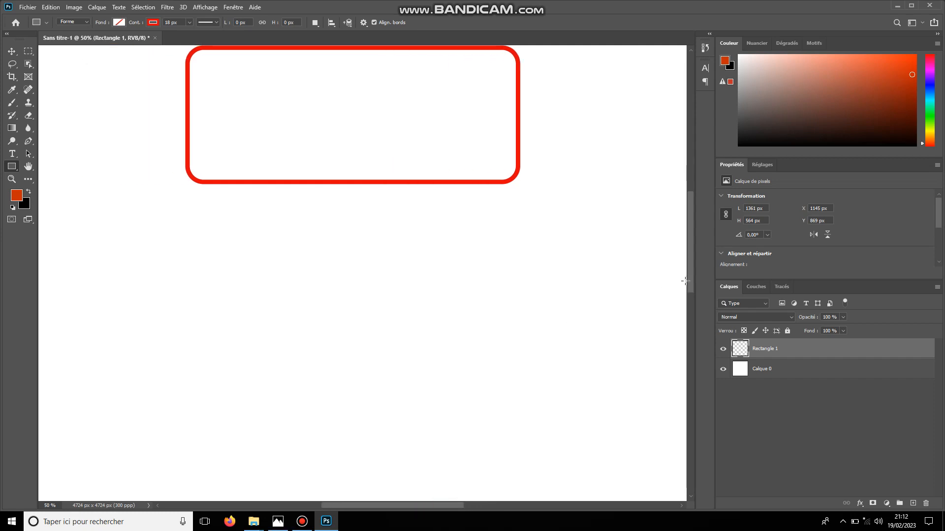
pyautogui.moveTo(690, 277); pyautogui.dragTo(691, 253)
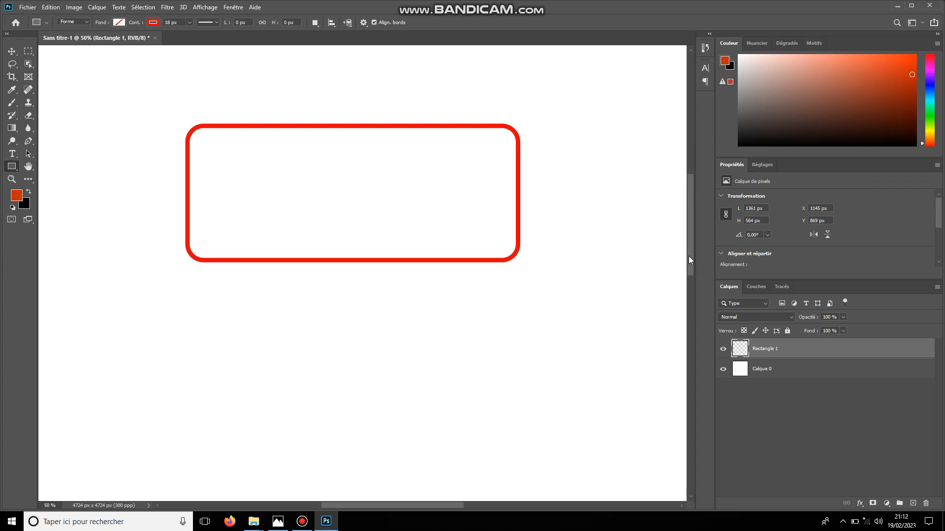
pyautogui.hotkey('ctrl', 'j')
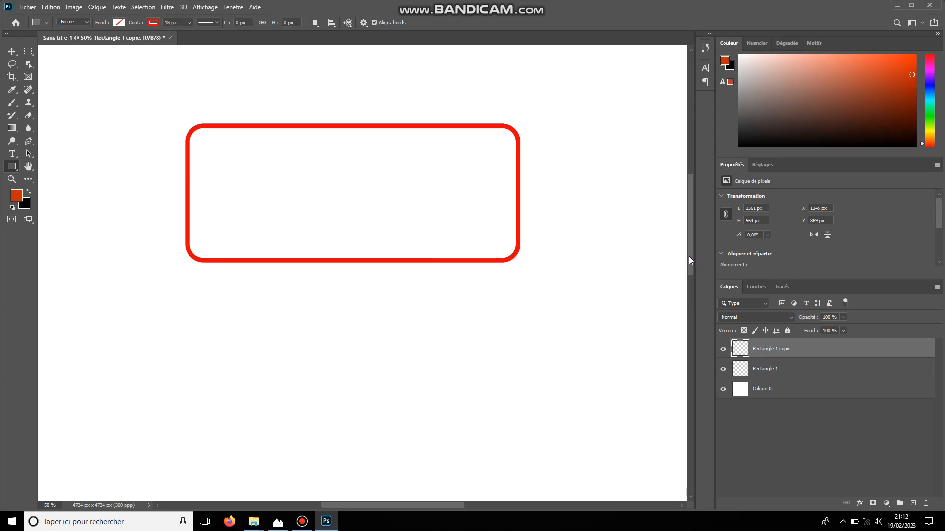
pyautogui.hotkey('ctrl', 't')
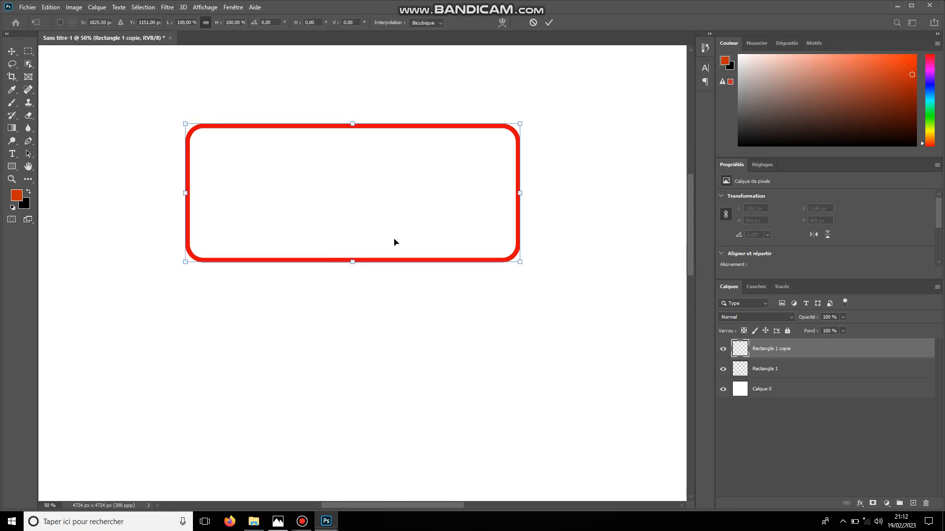
pyautogui.moveTo(392, 218); pyautogui.dragTo(403, 355)
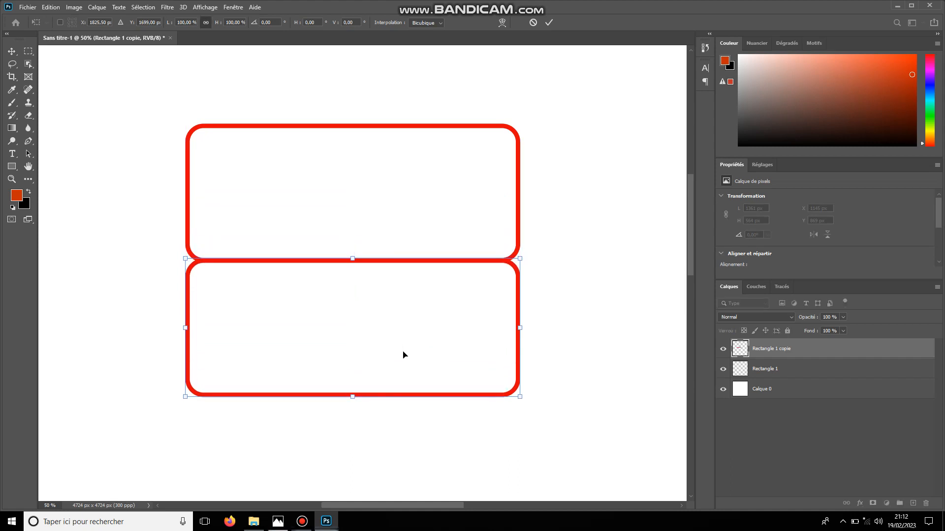
pyautogui.press('Down')
pyautogui.press('Down')
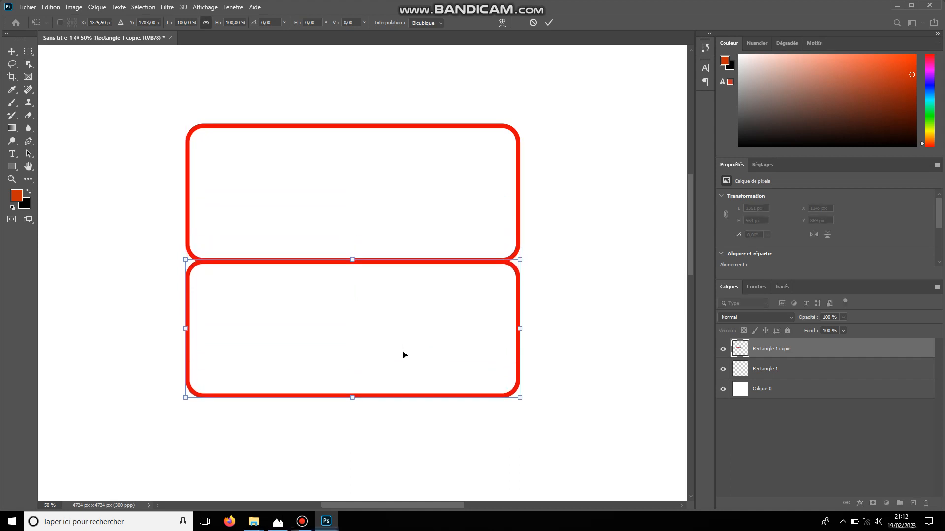
pyautogui.press('Up')
pyautogui.press('Up')
pyautogui.press('Up')
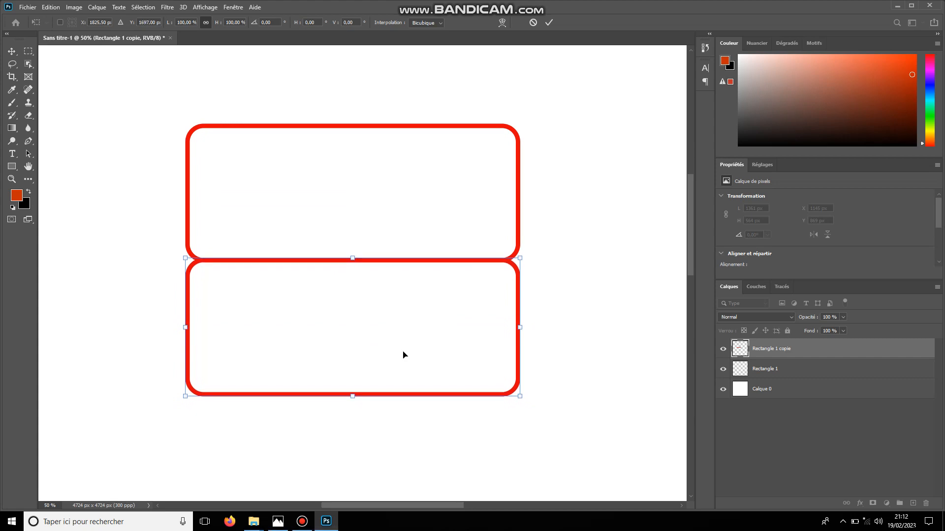
pyautogui.press('Return')
pyautogui.press('u')
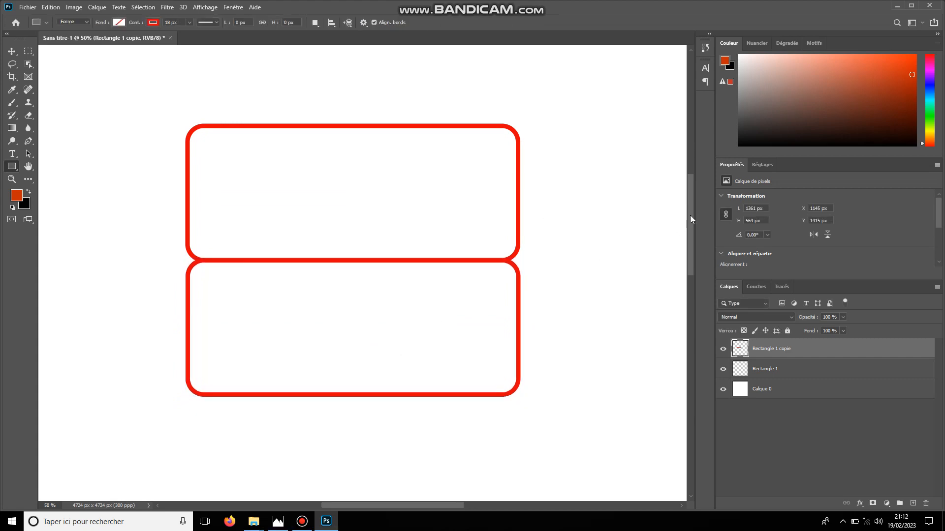
# Step: Duplicate the second rectangle and place the copy directly beneath it at Y about 1963 px, aligning the shared borders
pyautogui.moveTo(691, 216); pyautogui.dragTo(690, 249)
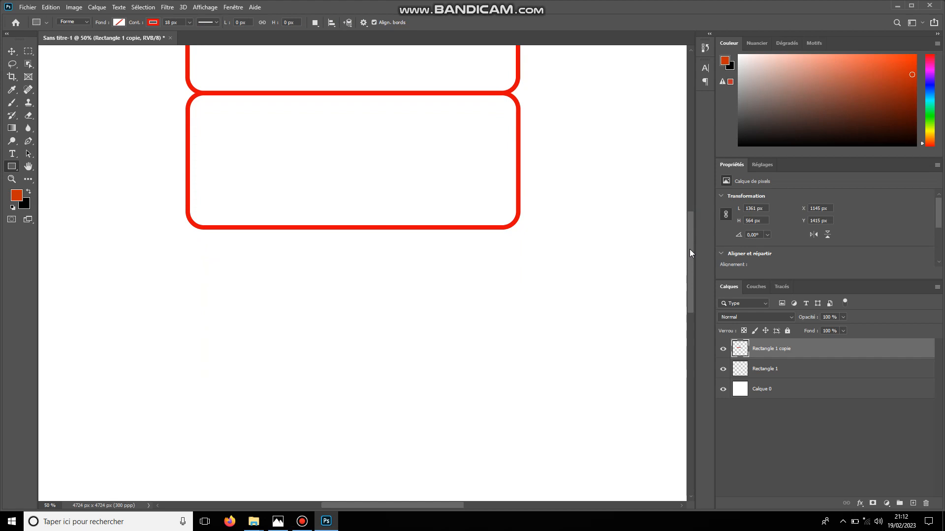
pyautogui.hotkey('ctrl', 'j')
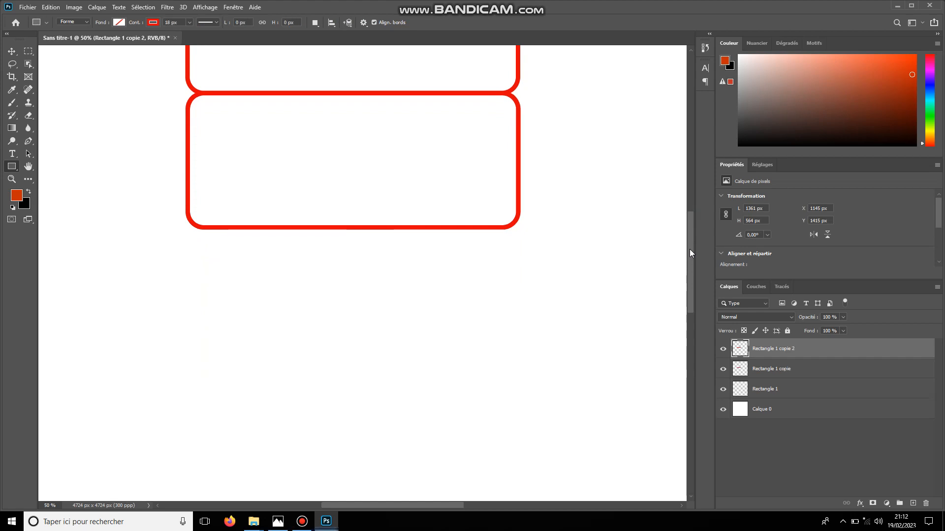
pyautogui.hotkey('ctrl', 't')
pyautogui.moveTo(382, 158); pyautogui.dragTo(395, 292)
pyautogui.press('Down')
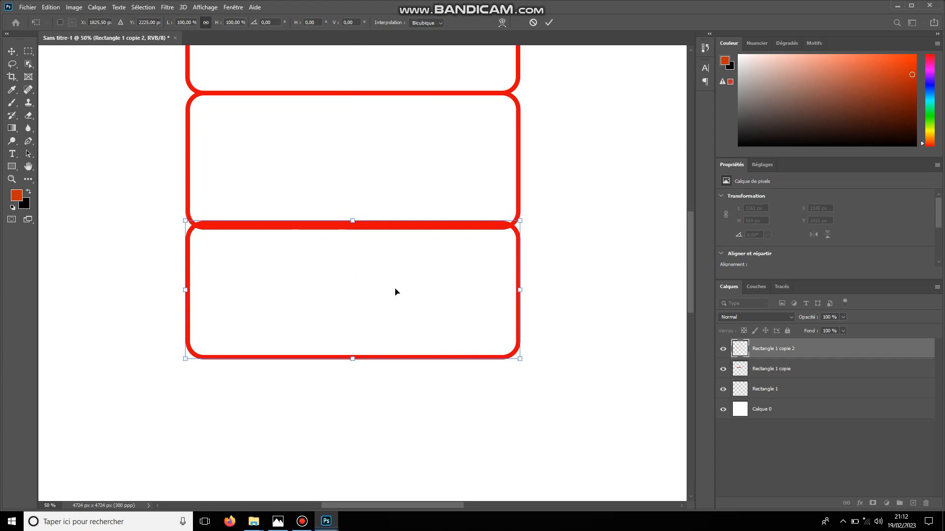
pyautogui.press('Down')
pyautogui.press('Down')
pyautogui.press('Down')
pyautogui.press('Down')
pyautogui.press('Down')
pyautogui.press('Down')
pyautogui.press('Down')
pyautogui.press('Down')
pyautogui.press('Down')
pyautogui.press('Down')
pyautogui.press('Down')
pyautogui.press('Down')
pyautogui.press('Down')
pyautogui.press('Down')
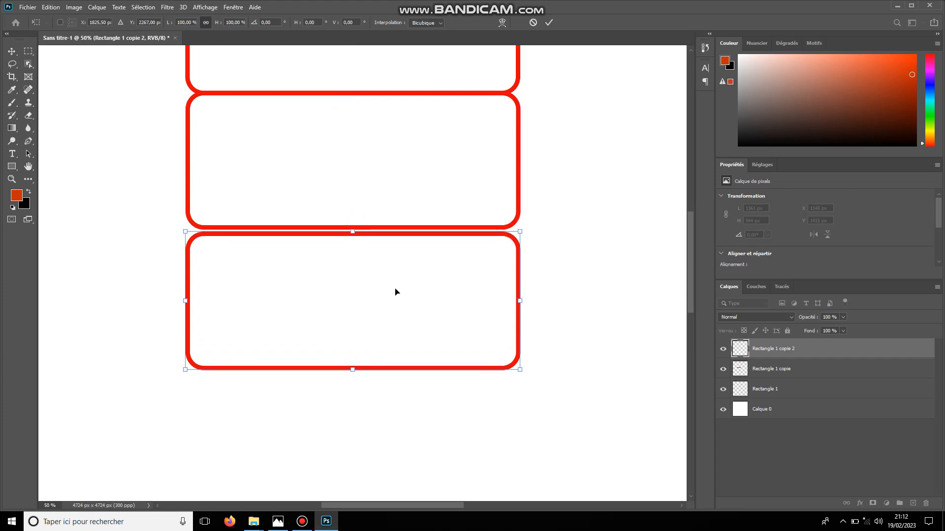
pyautogui.press('Up')
pyautogui.press('Up')
pyautogui.press('Up')
pyautogui.press('Up')
pyautogui.press('Up')
pyautogui.press('Up')
pyautogui.press('Up')
pyautogui.press('Up')
pyautogui.press('Up')
pyautogui.press('Up')
pyautogui.press('Up')
pyautogui.press('Up')
pyautogui.press('Up')
pyautogui.press('Up')
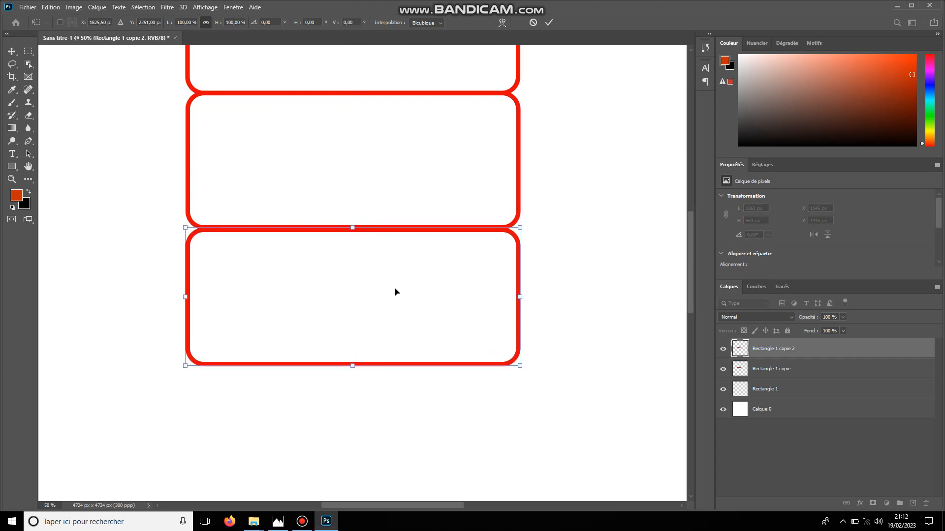
pyautogui.press('Up')
pyautogui.press('Up')
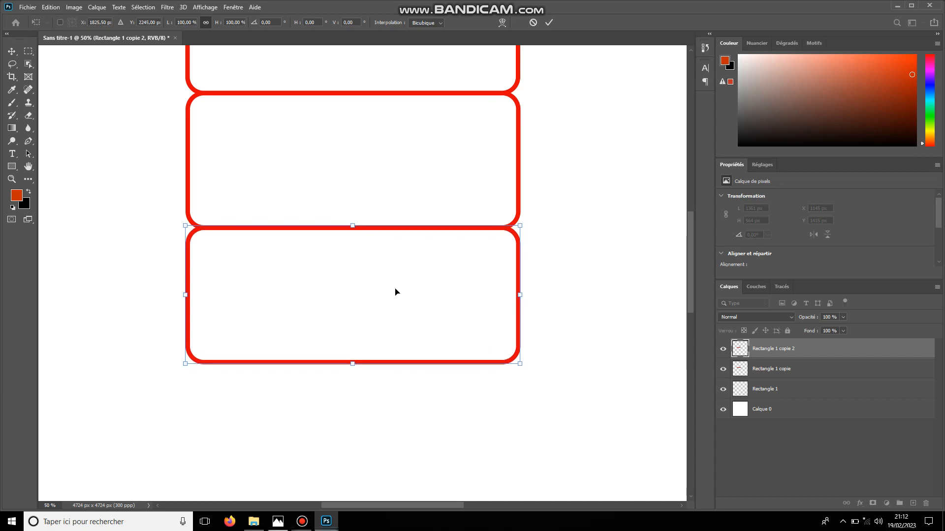
pyautogui.press('Return')
pyautogui.press('u')
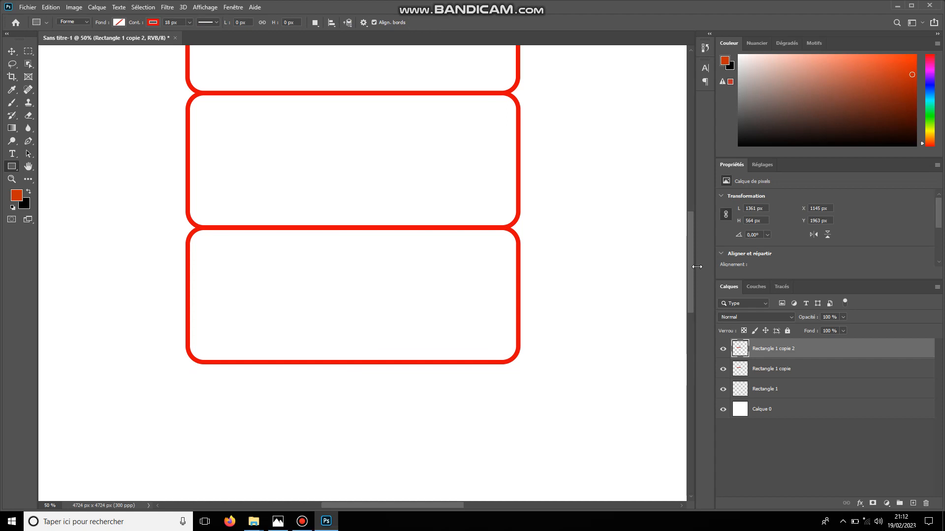
# Step: Duplicate the third rectangle and place the copy directly beneath it at Y about 2509 px, with the touching borders overlapping
pyautogui.moveTo(690, 261); pyautogui.dragTo(683, 291)
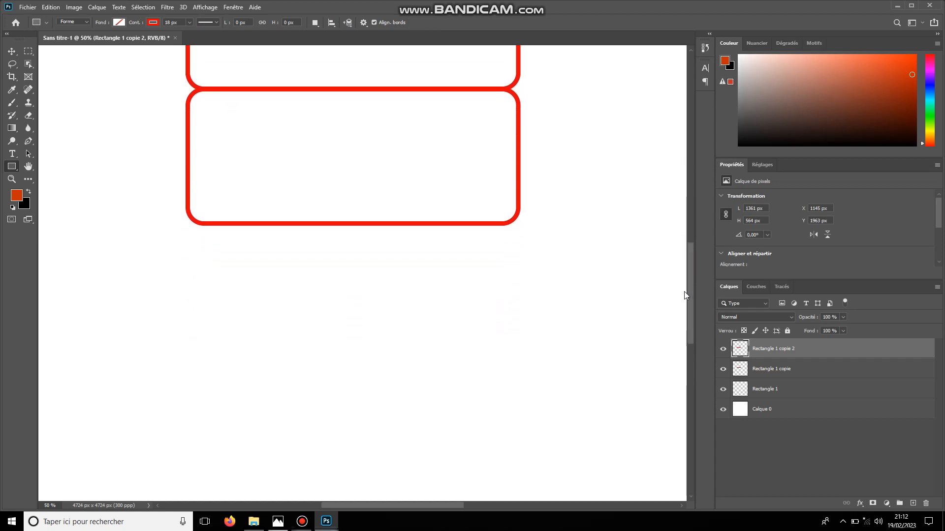
pyautogui.hotkey('ctrl', 'j')
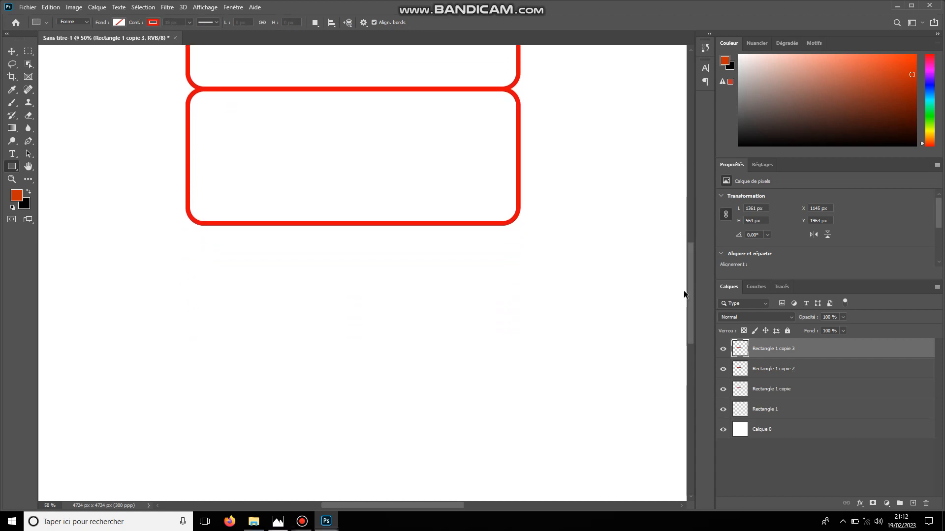
pyautogui.hotkey('ctrl', 't')
pyautogui.moveTo(394, 178); pyautogui.dragTo(390, 315)
pyautogui.press('Up')
pyautogui.press('Up')
pyautogui.press('Up')
pyautogui.press('Up')
pyautogui.press('Up')
pyautogui.press('Up')
pyautogui.press('Up')
pyautogui.press('Up')
pyautogui.press('Up')
pyautogui.press('Up')
pyautogui.press('Up')
pyautogui.press('Up')
pyautogui.press('Up')
pyautogui.press('Up')
pyautogui.press('Up')
pyautogui.press('Up')
pyautogui.press('Up')
pyautogui.press('Up')
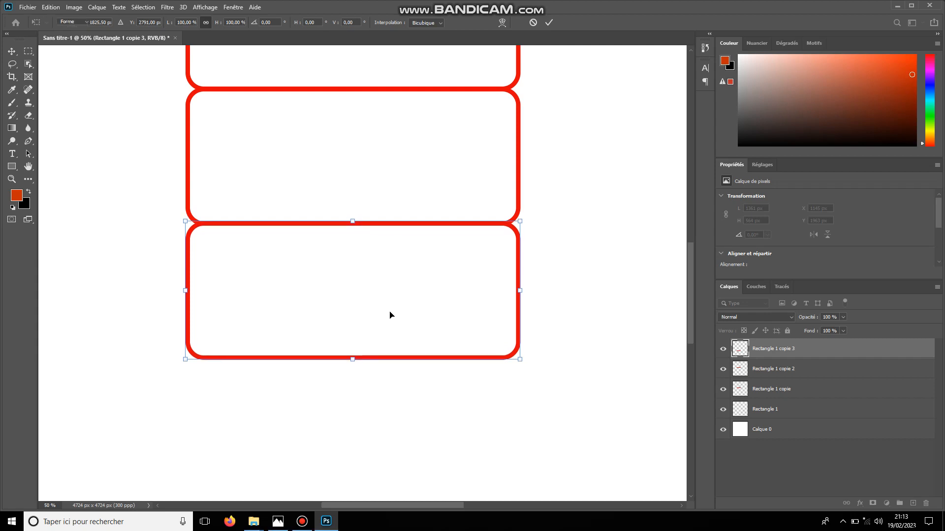
pyautogui.press('Return')
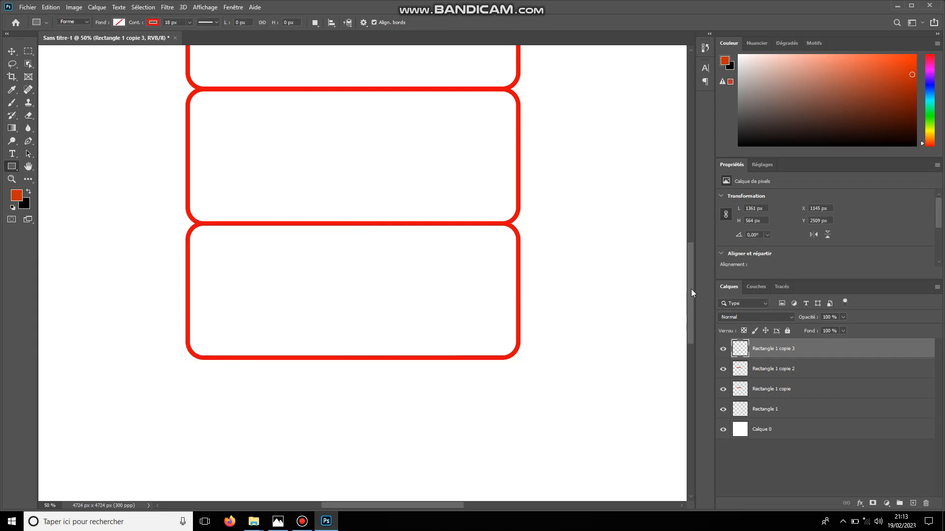
# Step: Duplicate the fourth rectangle and place the copy directly beneath it at Y about 3055 px, with the touching borders overlapping
pyautogui.moveTo(690, 289); pyautogui.dragTo(688, 324)
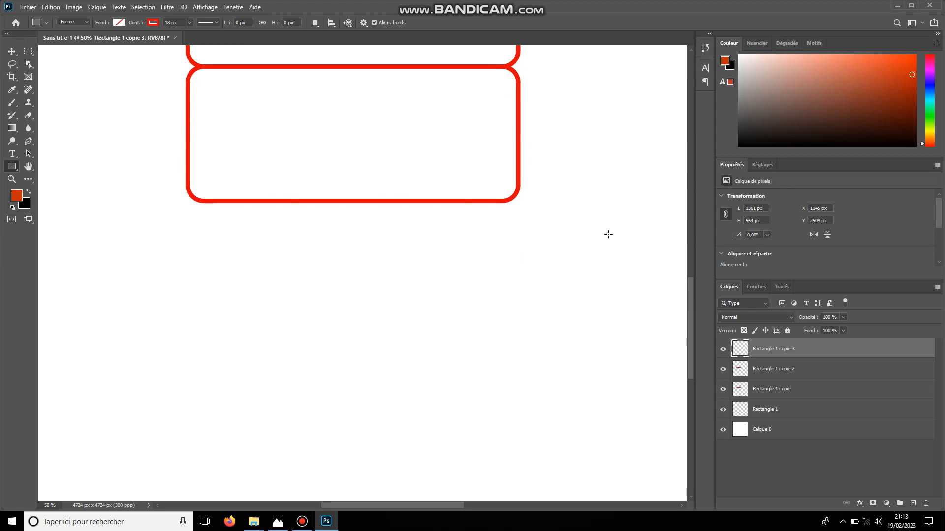
pyautogui.hotkey('ctrl', 'j')
pyautogui.hotkey('ctrl', 't')
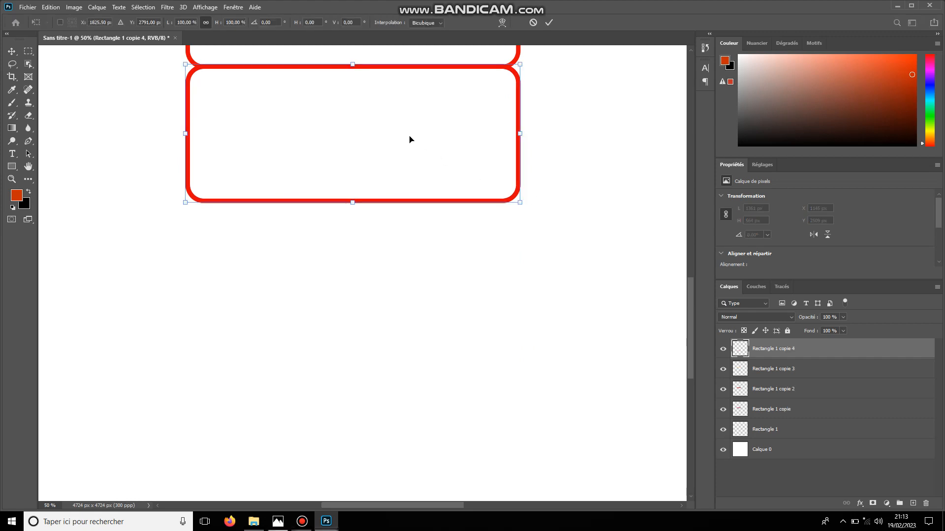
pyautogui.moveTo(410, 139); pyautogui.dragTo(413, 273)
pyautogui.press('Down')
pyautogui.press('Down')
pyautogui.press('Down')
pyautogui.press('Down')
pyautogui.press('Down')
pyautogui.press('Down')
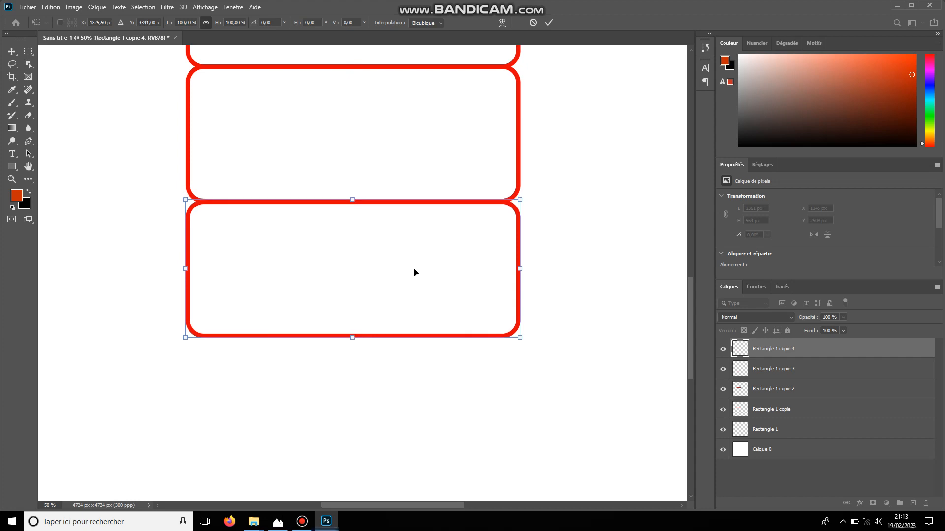
pyautogui.press('Up')
pyautogui.press('Up')
pyautogui.press('Down')
pyautogui.press('Down')
pyautogui.press('Up')
pyautogui.press('Up')
pyautogui.press('Up')
pyautogui.press('Up')
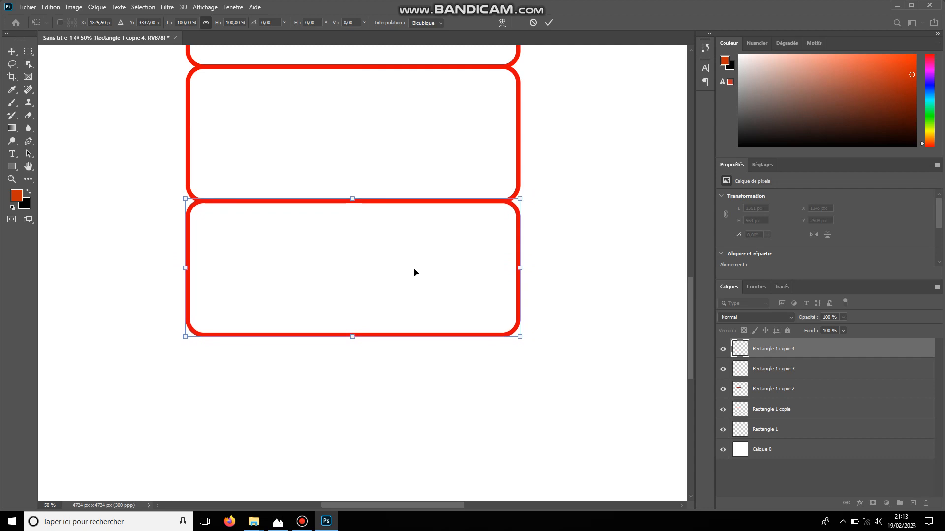
pyautogui.press('Return')
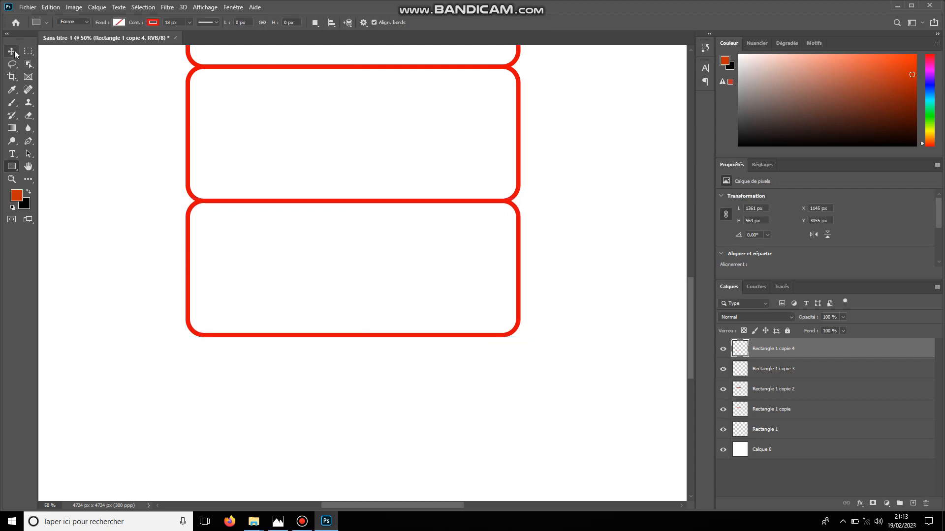
# Step: Duplicate the fifth rectangle and place the copy directly beneath it at Y about 3603 px, aligning the shared borders
pyautogui.click(14, 50)
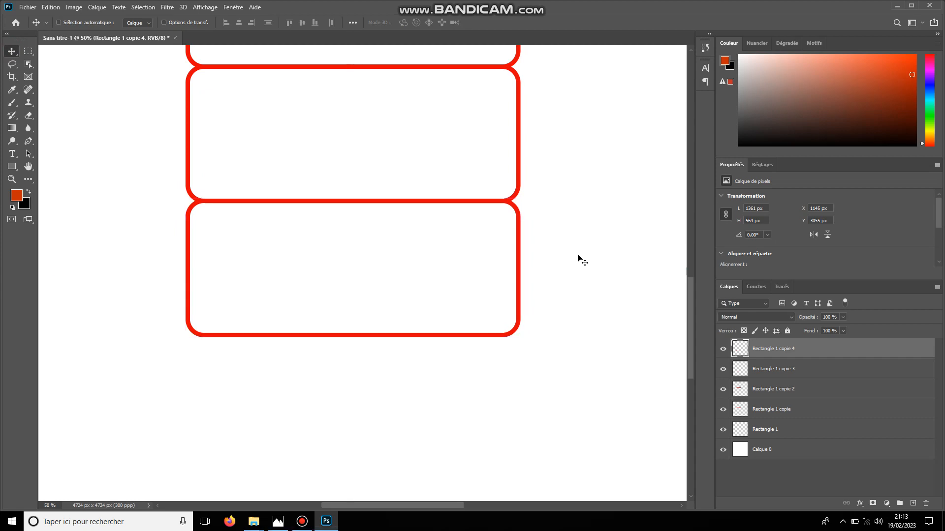
pyautogui.hotkey('ctrl', '-')
pyautogui.hotkey('ctrl', '-')
pyautogui.hotkey('ctrl', '-')
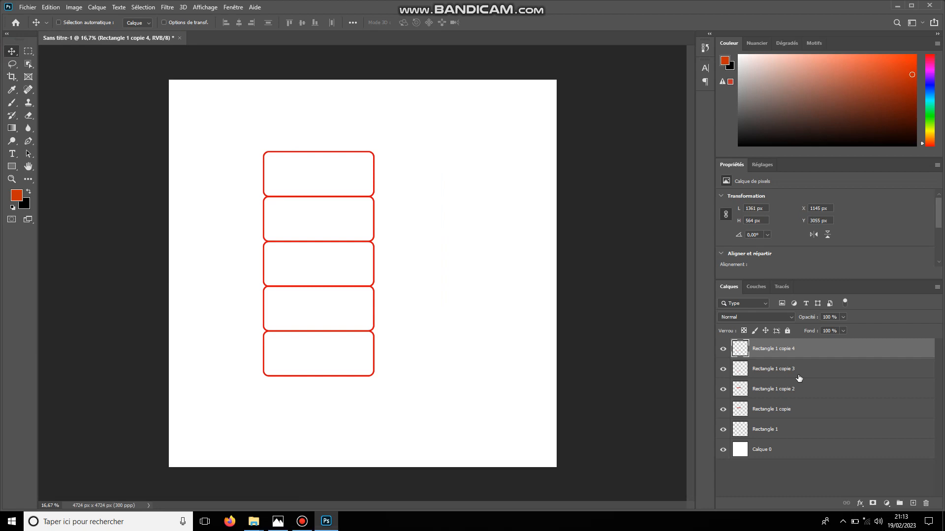
pyautogui.hotkey('ctrl', '+')
pyautogui.hotkey('ctrl', '+')
pyautogui.hotkey('ctrl', '+')
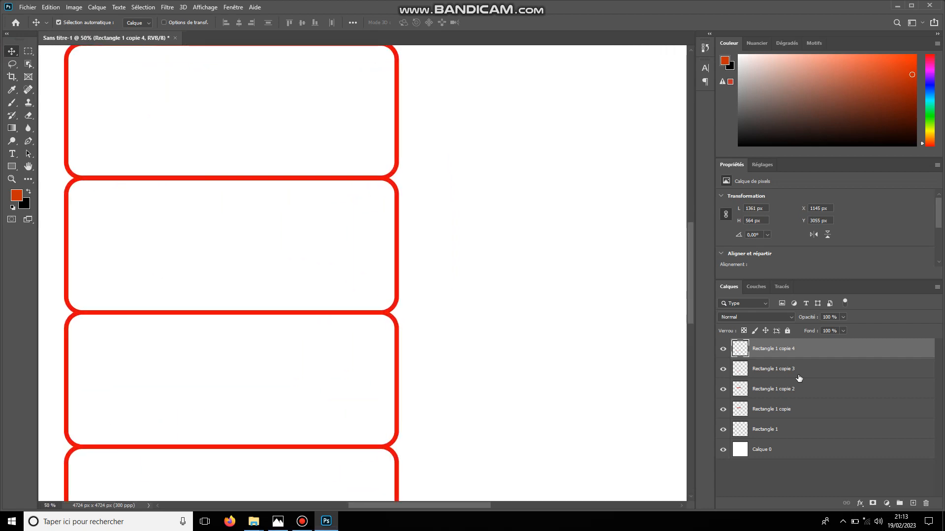
pyautogui.moveTo(690, 233); pyautogui.dragTo(540, 489)
pyautogui.moveTo(480, 508); pyautogui.dragTo(462, 509)
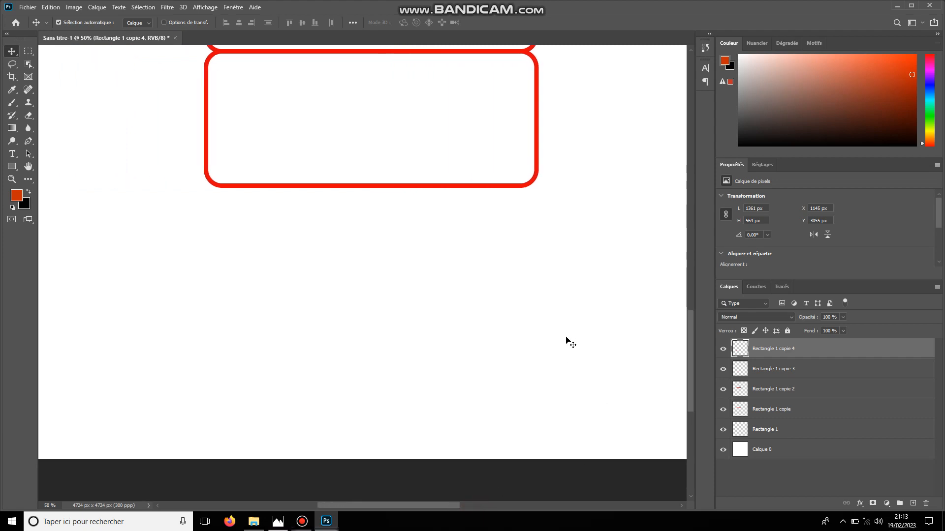
pyautogui.moveTo(691, 371); pyautogui.dragTo(682, 350)
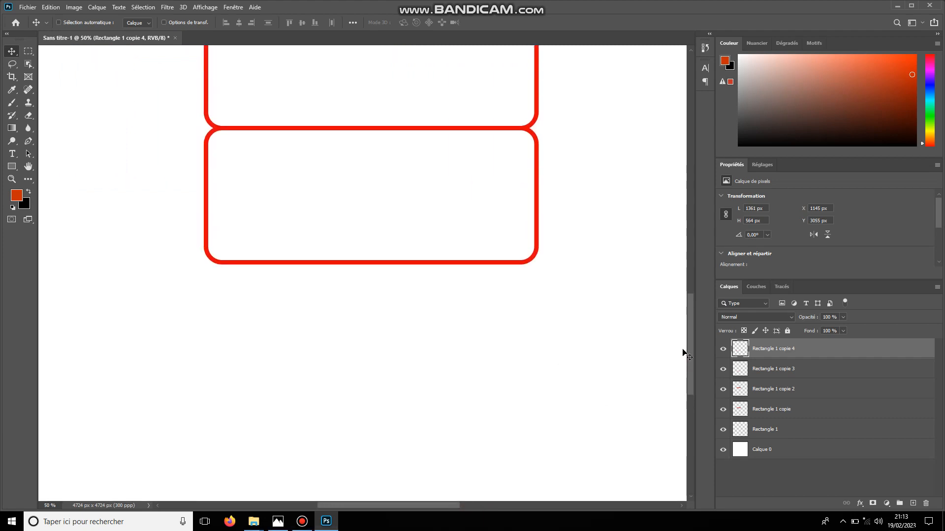
pyautogui.hotkey('ctrl', 'j')
pyautogui.hotkey('ctrl', 't')
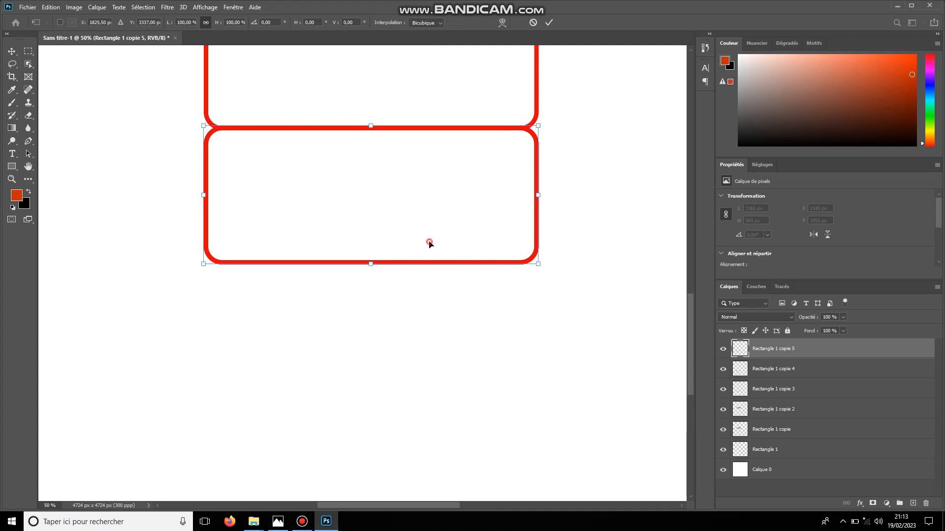
pyautogui.moveTo(429, 243); pyautogui.dragTo(412, 377)
pyautogui.press('Up')
pyautogui.press('Up')
pyautogui.press('Up')
pyautogui.press('Up')
pyautogui.press('Up')
pyautogui.press('Up')
pyautogui.press('Up')
pyautogui.press('Up')
pyautogui.press('Up')
pyautogui.press('Up')
pyautogui.press('Up')
pyautogui.press('Up')
pyautogui.press('Up')
pyautogui.press('Up')
pyautogui.press('Up')
pyautogui.press('Up')
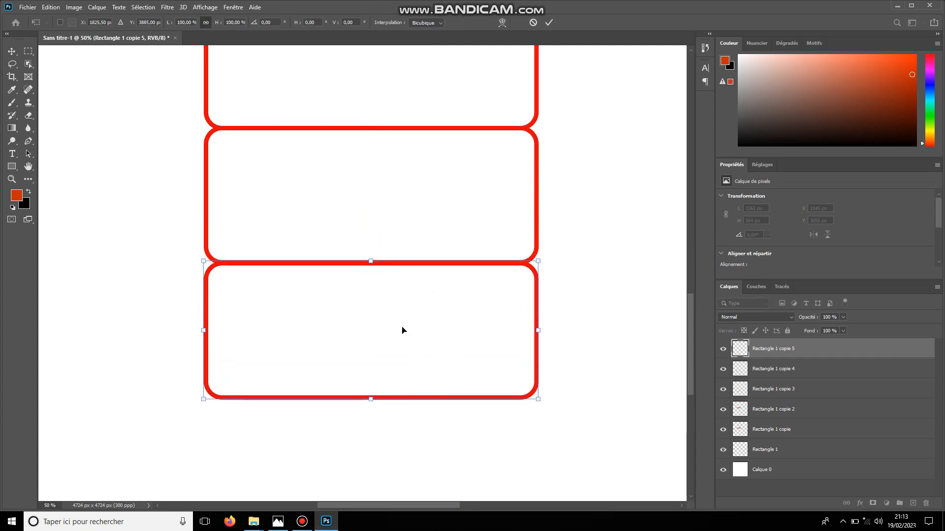
pyautogui.press('Down')
pyautogui.press('Down')
pyautogui.press('Down')
pyautogui.press('Down')
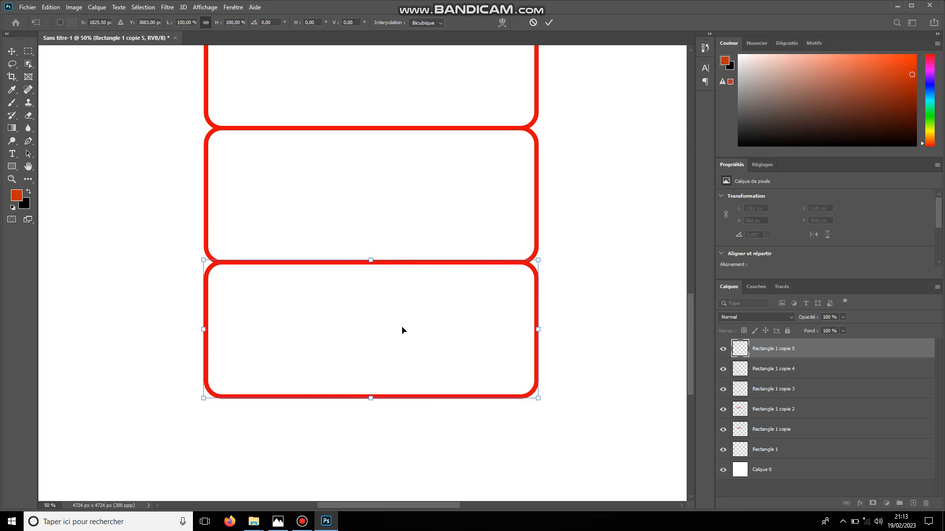
pyautogui.press('Return')
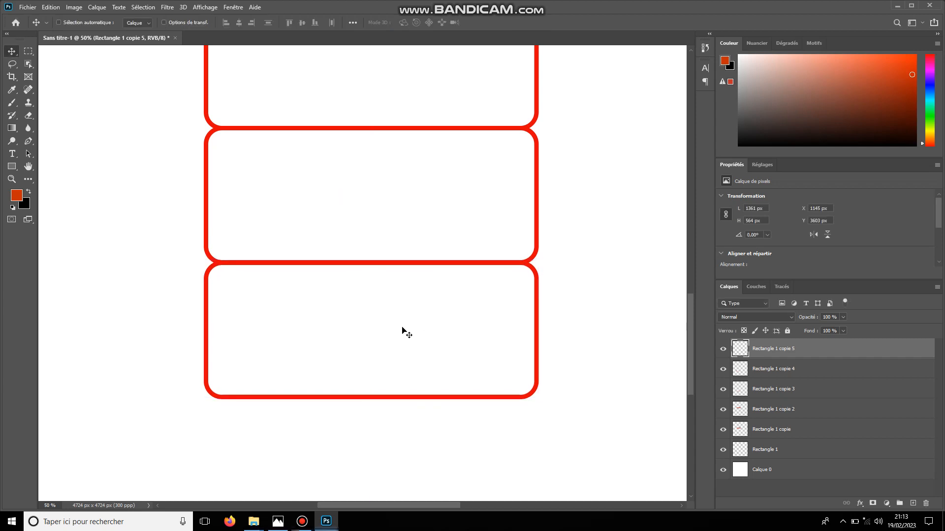
# Step: Nudge the lowest rectangle up by 4 px to Y 3599 px
pyautogui.hotkey('ctrl', '-')
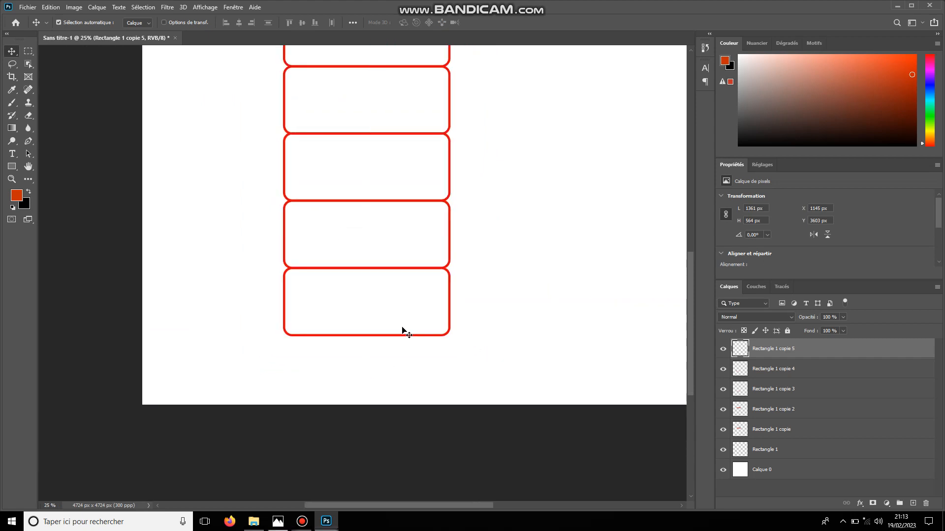
pyautogui.press('Up')
pyautogui.press('Up')
pyautogui.press('Up')
pyautogui.press('Up')
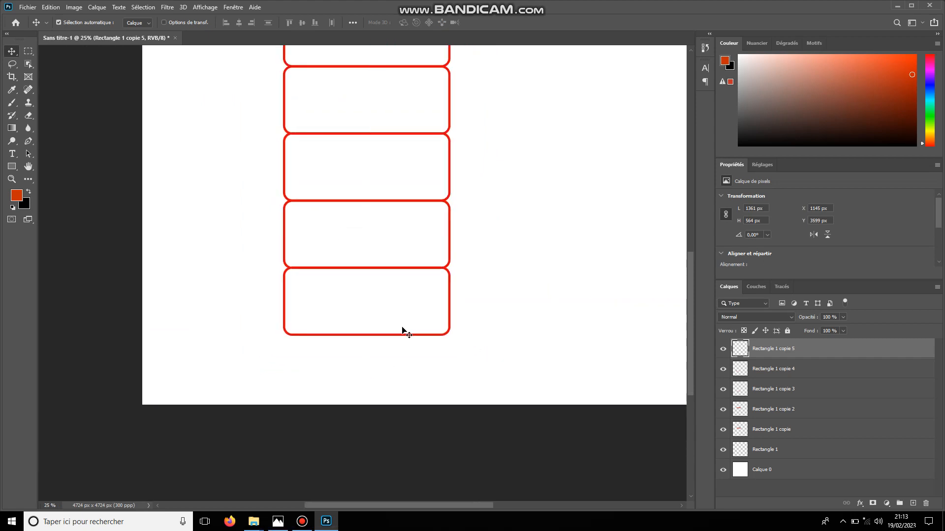
# Step: Select the Rectangle 1 layer and activate the Pen tool in path (Tracé) mode
pyautogui.hotkey('ctrl', '-')
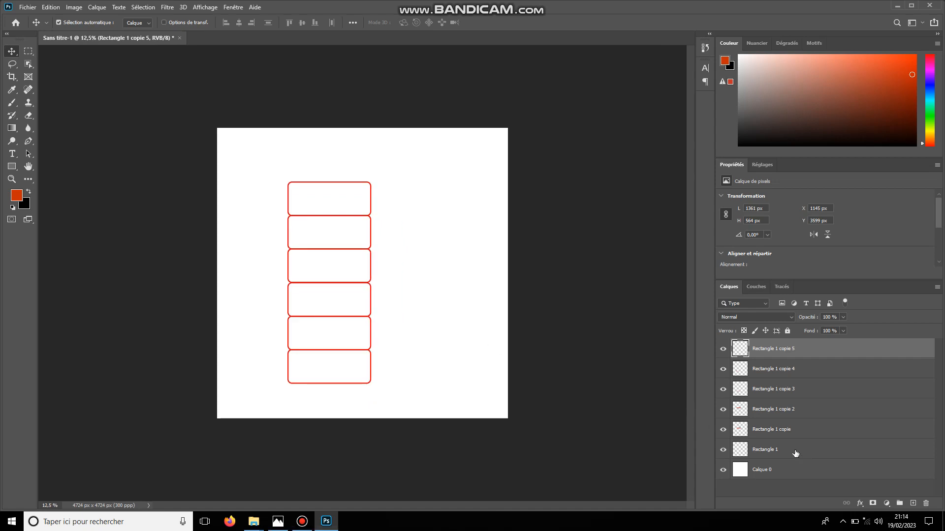
pyautogui.click(825, 454)
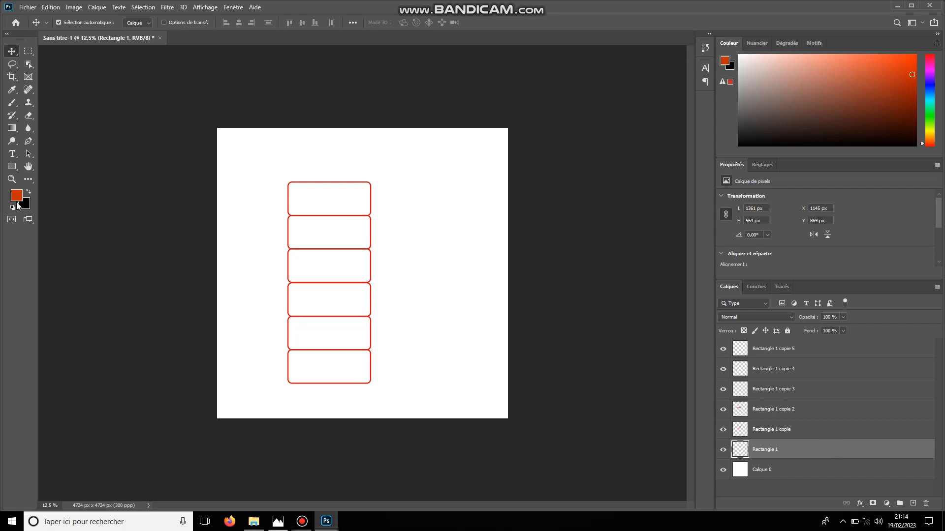
pyautogui.click(29, 142)
pyautogui.click(29, 142)
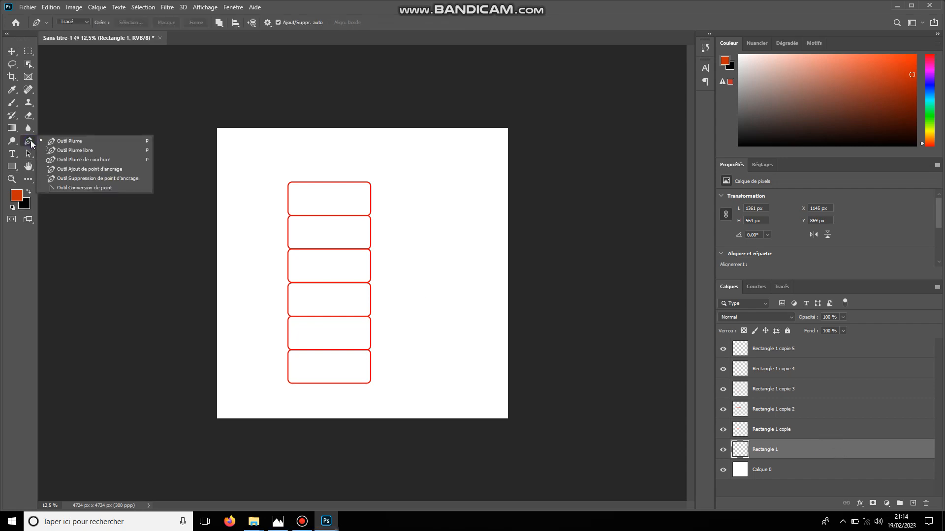
pyautogui.click(64, 141)
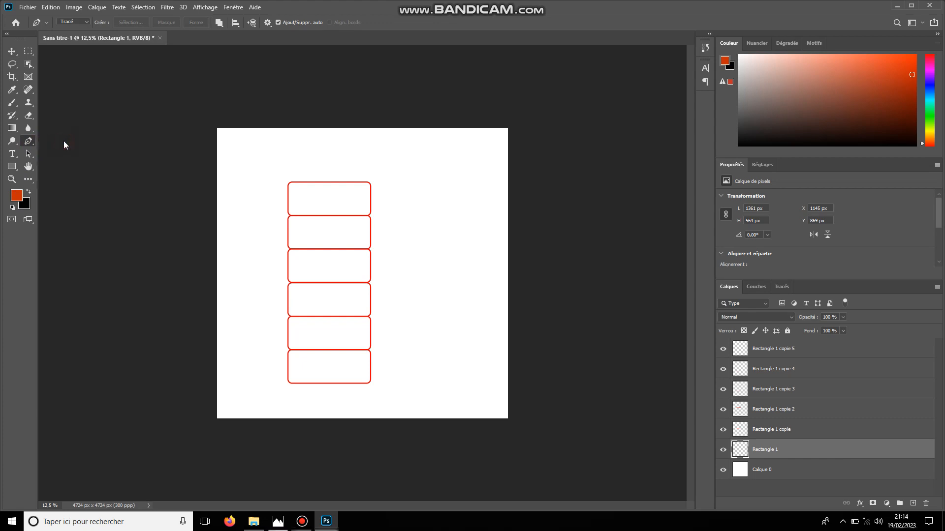
pyautogui.click(83, 22)
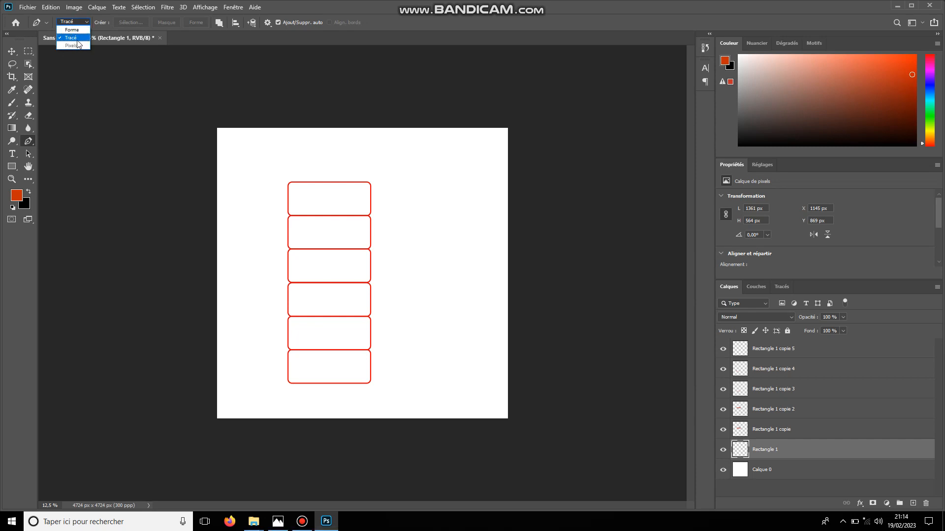
pyautogui.click(78, 38)
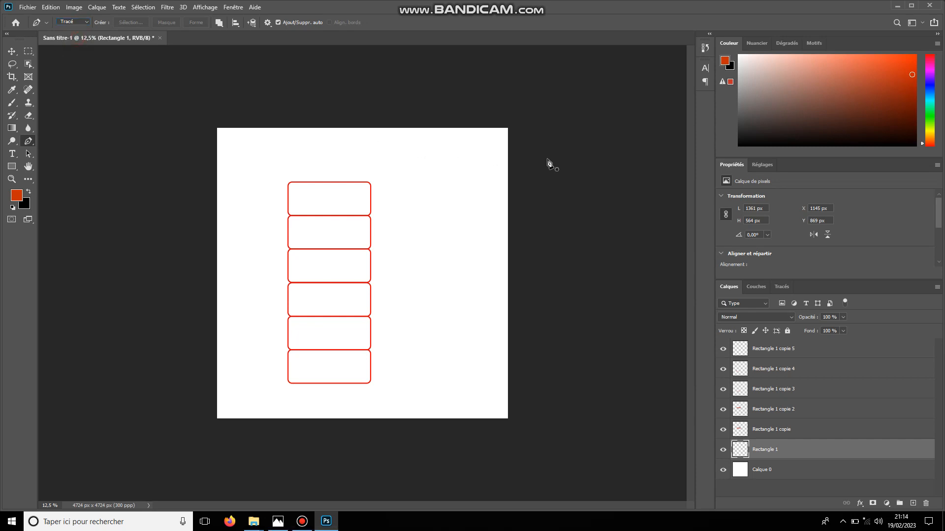
# Step: Draw a closed four-point path about 707 by 498 px around the lower-right corner of the topmost rectangle
pyautogui.hotkey('ctrl', '+')
pyautogui.hotkey('ctrl', '+')
pyautogui.hotkey('ctrl', '+')
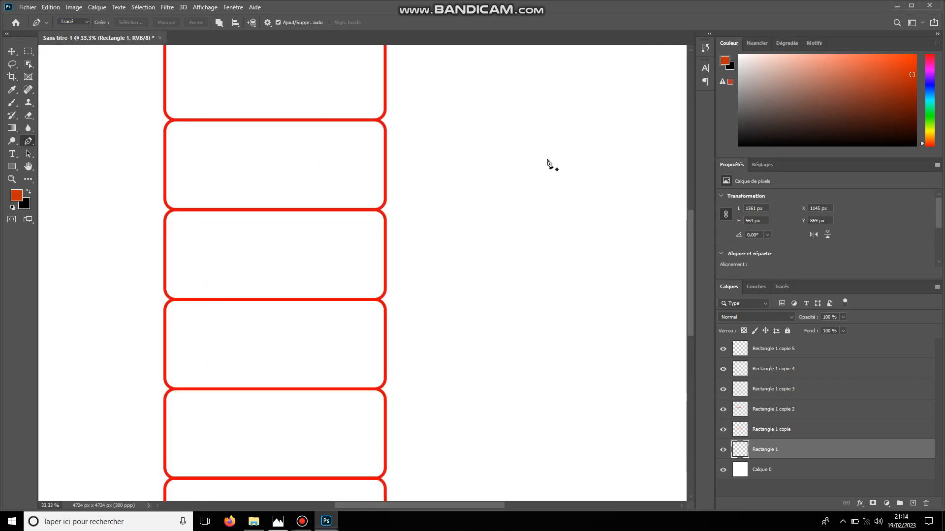
pyautogui.moveTo(687, 254); pyautogui.dragTo(687, 222)
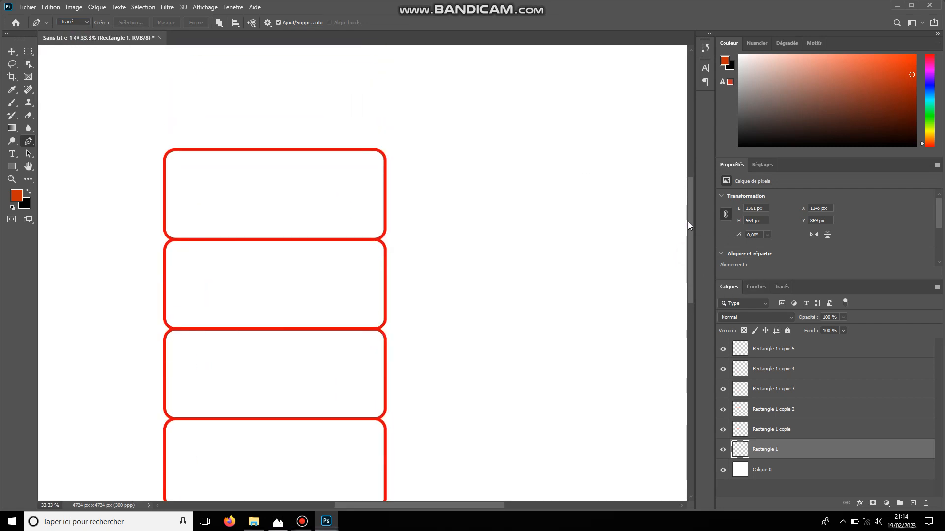
pyautogui.click(405, 183)
pyautogui.click(335, 186)
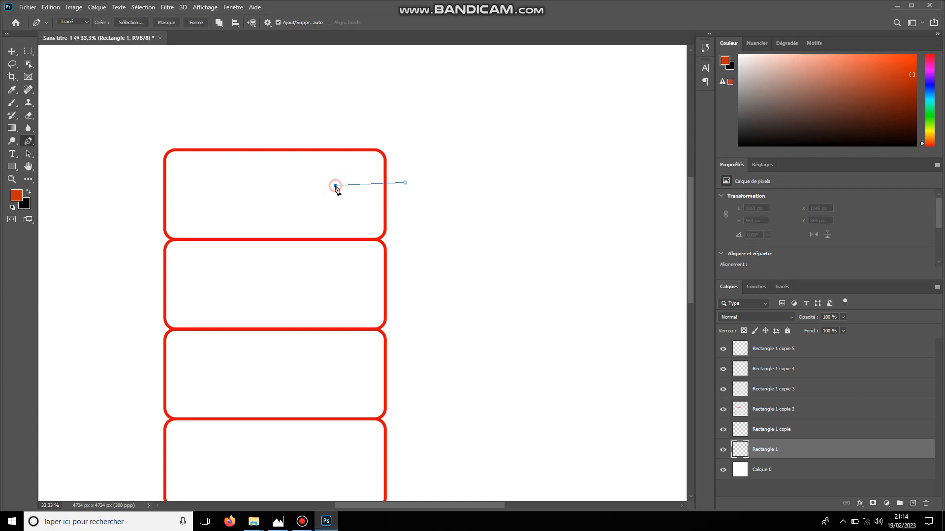
pyautogui.click(318, 261)
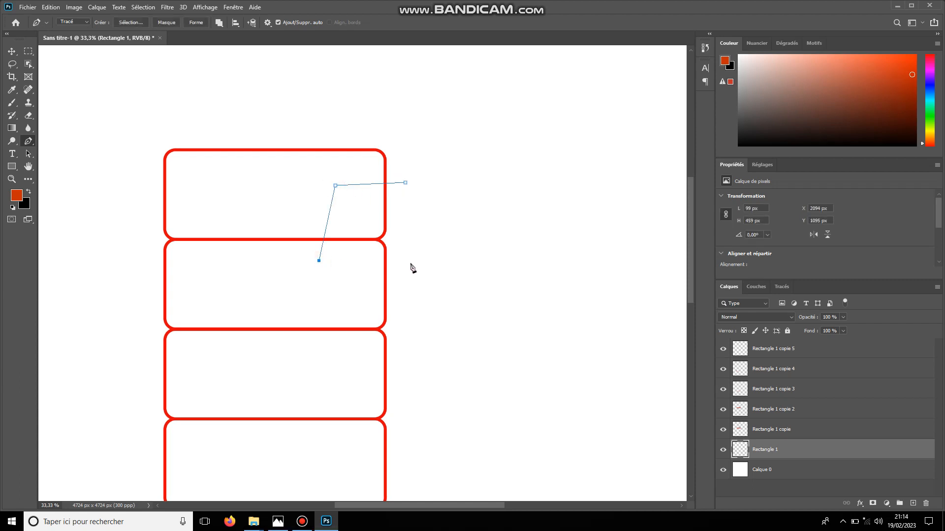
pyautogui.click(435, 264)
pyautogui.click(405, 183)
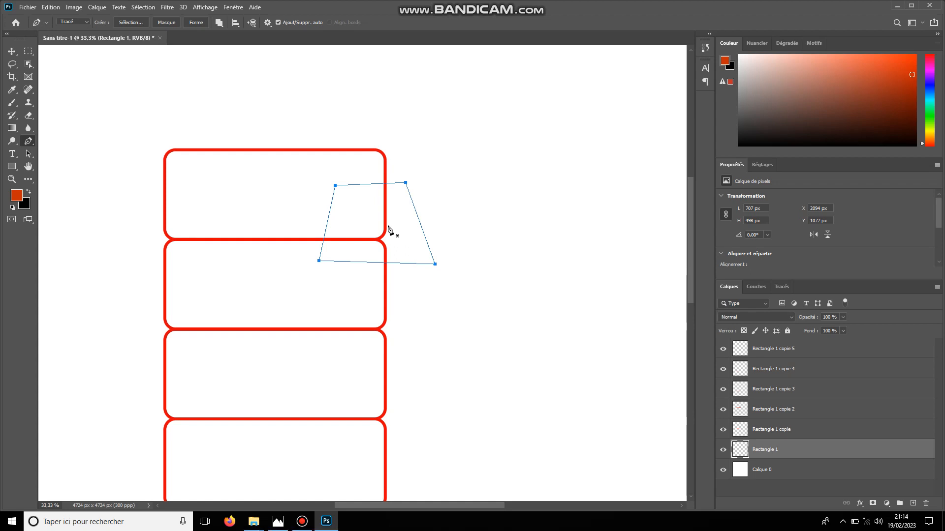
# Step: Convert the path to a selection and remove the enclosed corner of the top rectangle by moving it off the canvas
pyautogui.hotkey('ctrl', 'Return')
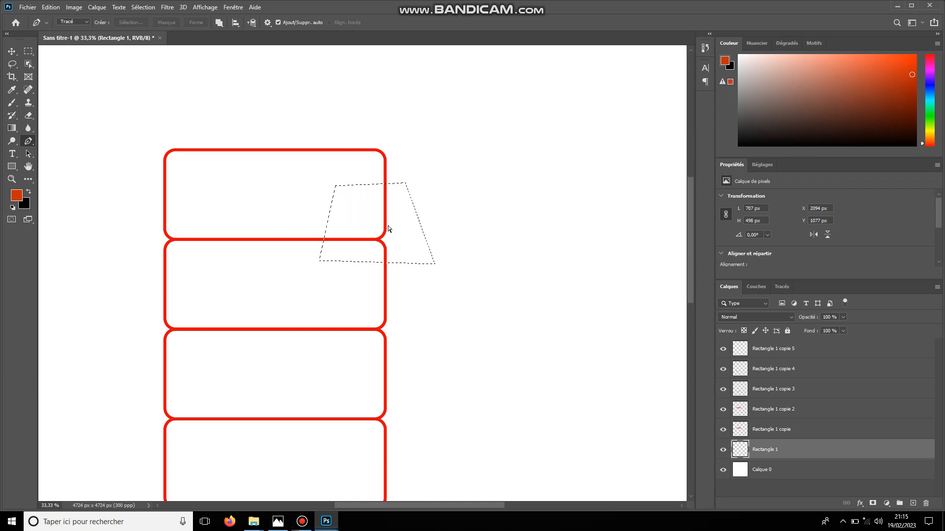
pyautogui.hotkey('ctrl', 't')
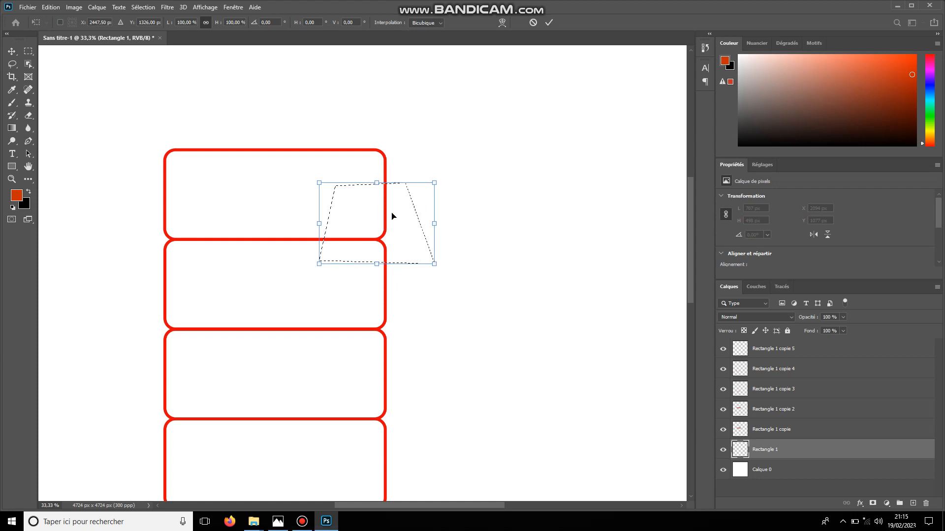
pyautogui.moveTo(418, 217); pyautogui.dragTo(293, 227)
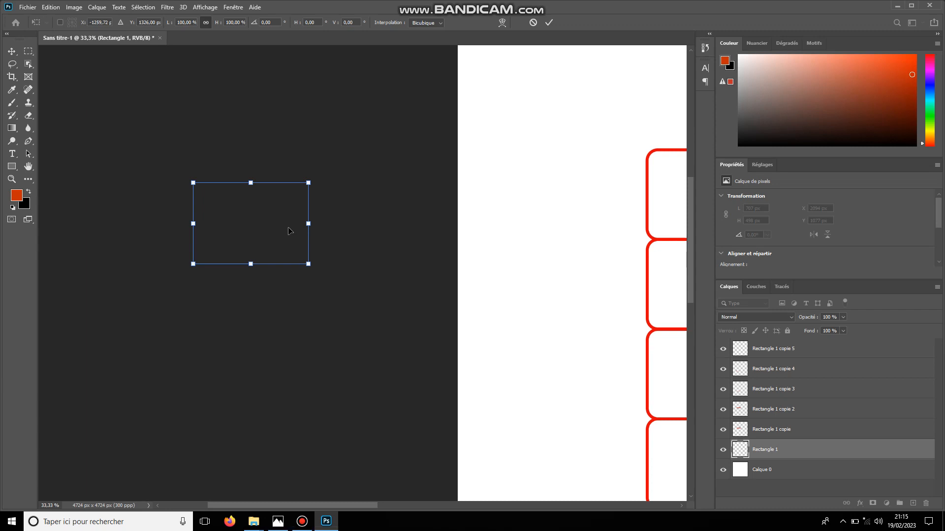
pyautogui.press('p')
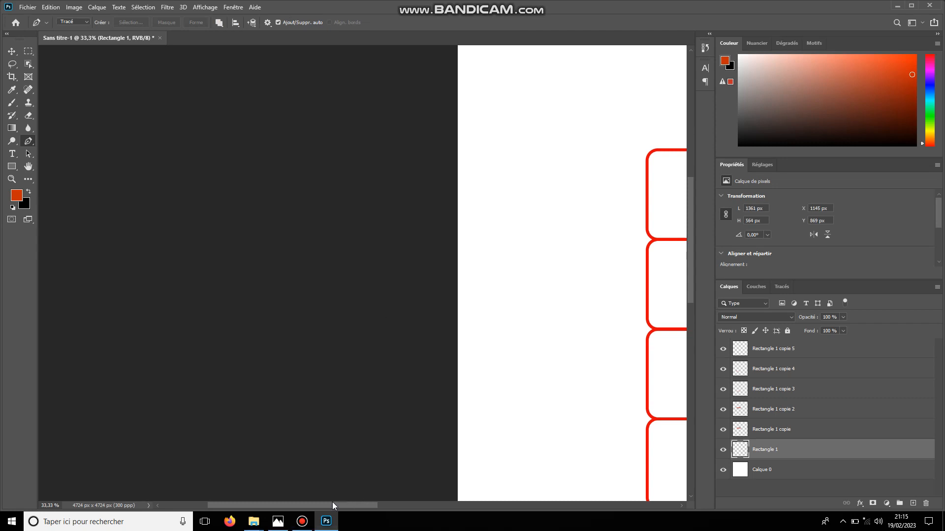
pyautogui.moveTo(320, 506); pyautogui.dragTo(452, 511)
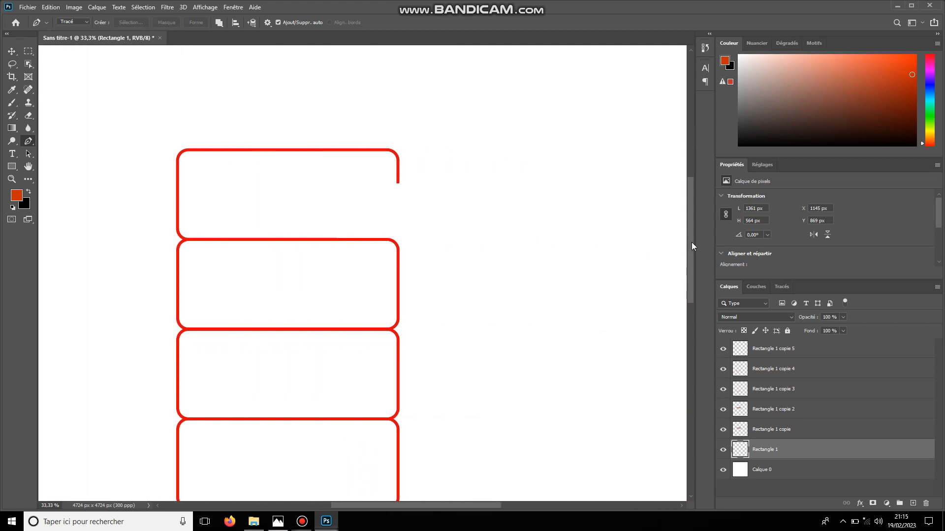
# Step: On the Rectangle 1 copie layer, draw a closed four-point path about 732 by 693 px around the second rectangle's left side
pyautogui.moveTo(692, 242); pyautogui.dragTo(690, 255)
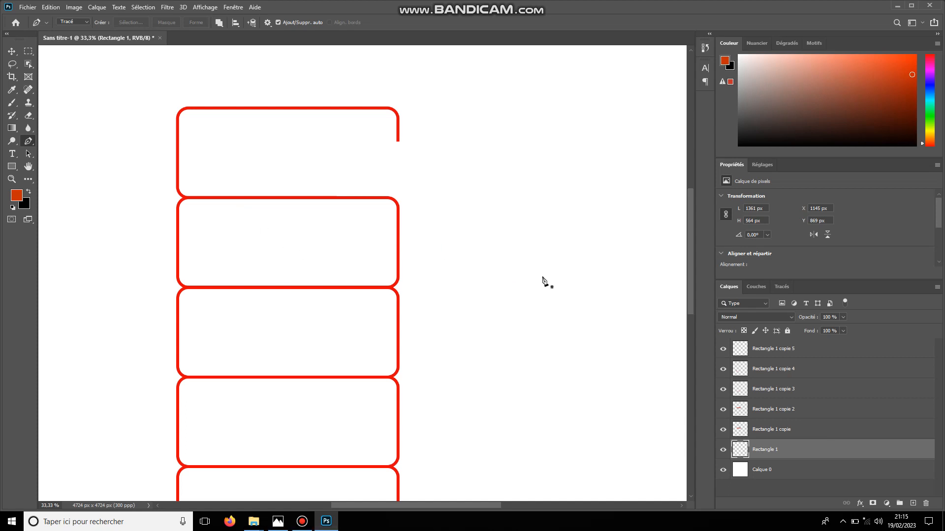
pyautogui.click(847, 430)
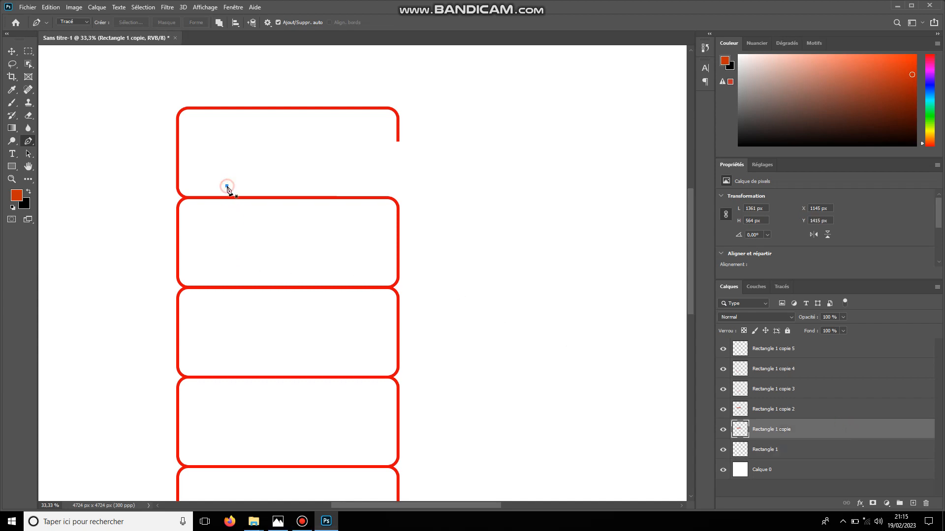
pyautogui.click(214, 297)
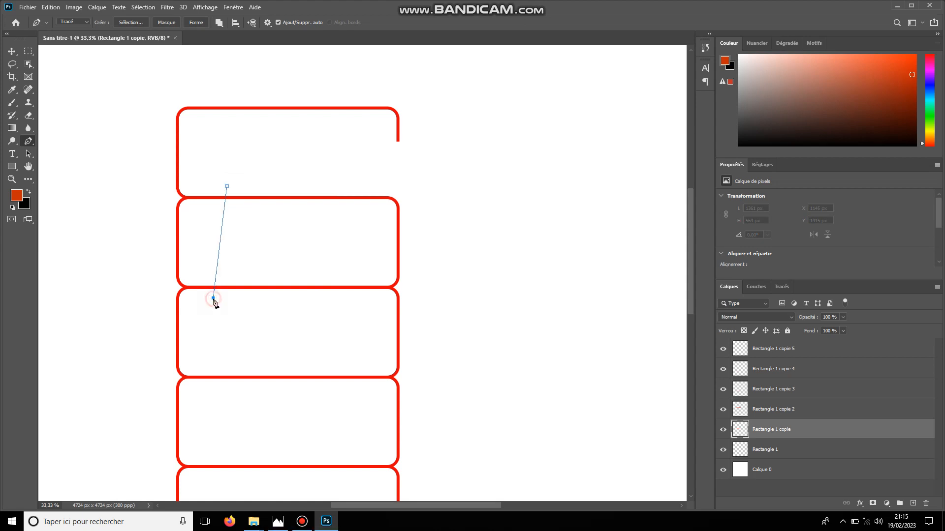
pyautogui.click(107, 293)
pyautogui.click(111, 185)
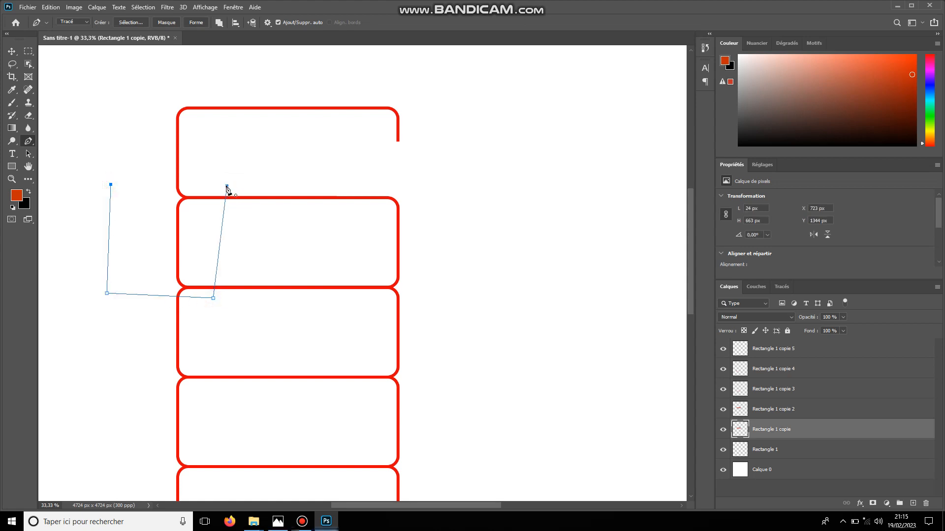
pyautogui.click(227, 186)
# Step: Convert the path to a selection and move the enclosed left side of the second rectangle off the canvas
pyautogui.press('Escape')
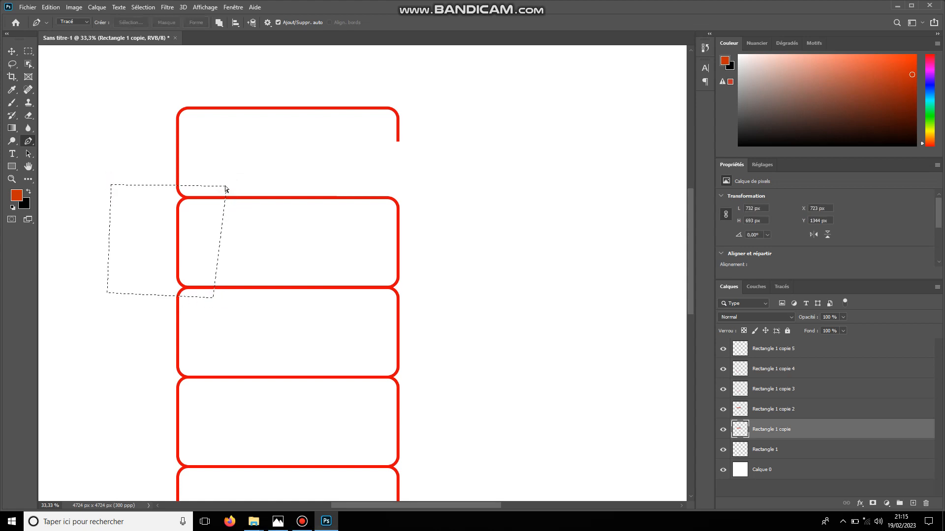
pyautogui.hotkey('ctrl', 't')
pyautogui.moveTo(107, 241); pyautogui.dragTo(271, 268)
pyautogui.press('Return')
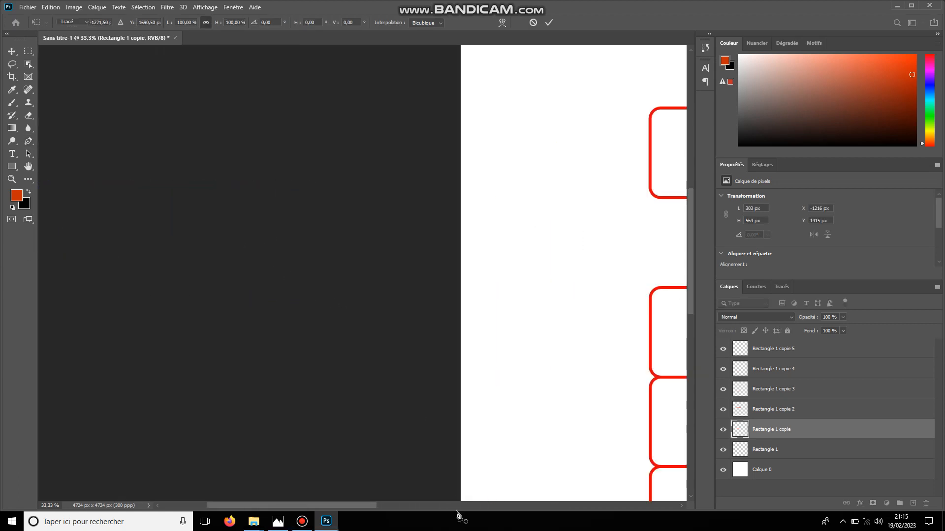
pyautogui.moveTo(361, 506); pyautogui.dragTo(451, 516)
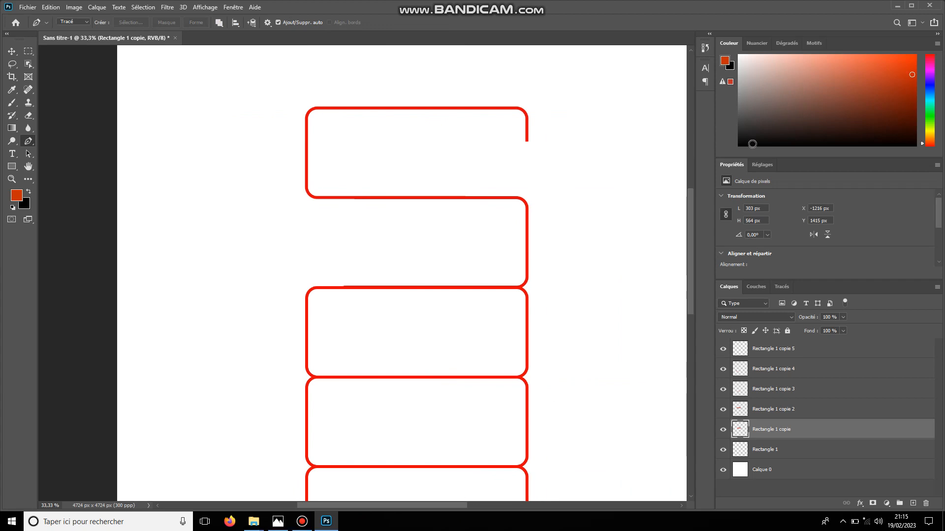
# Step: On the Rectangle 1 copie 2 layer, draw a closed four-point path around the right side of the third rectangle
pyautogui.moveTo(688, 226); pyautogui.dragTo(696, 272)
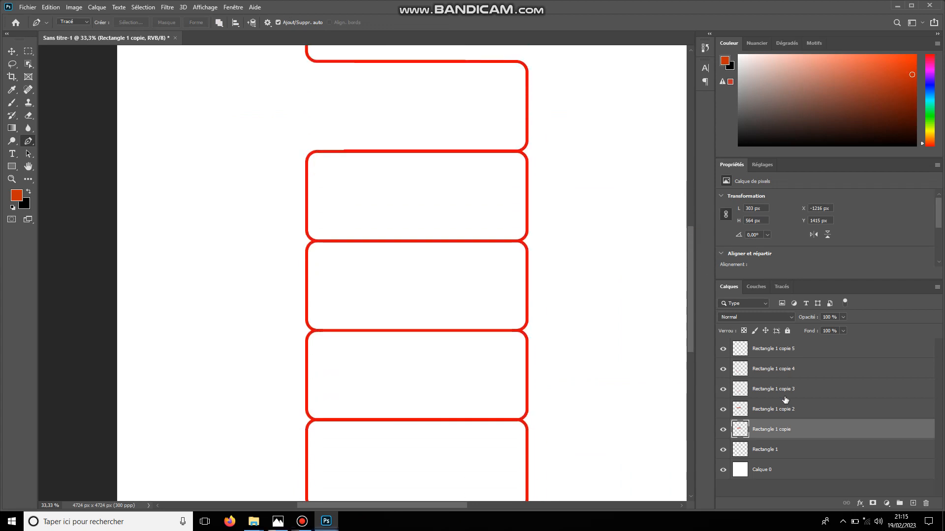
pyautogui.click(795, 415)
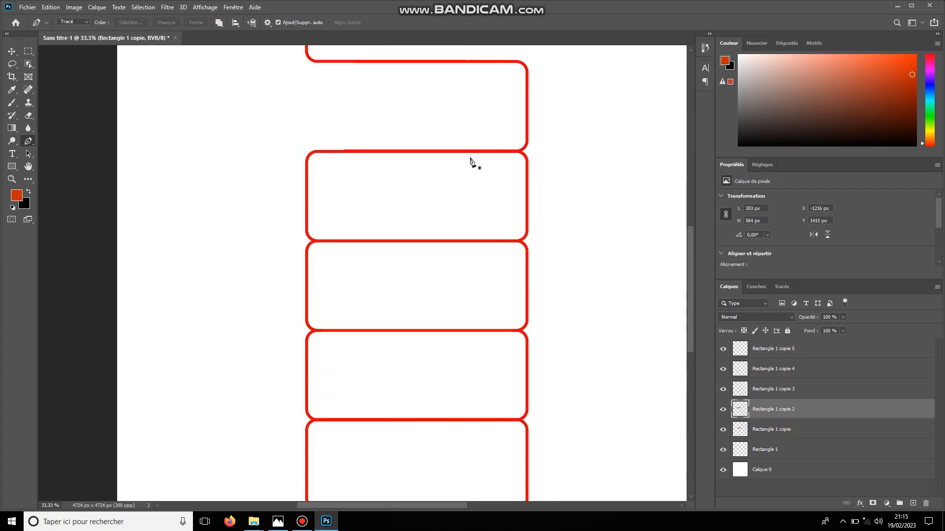
pyautogui.click(488, 137)
pyautogui.click(500, 261)
pyautogui.click(589, 245)
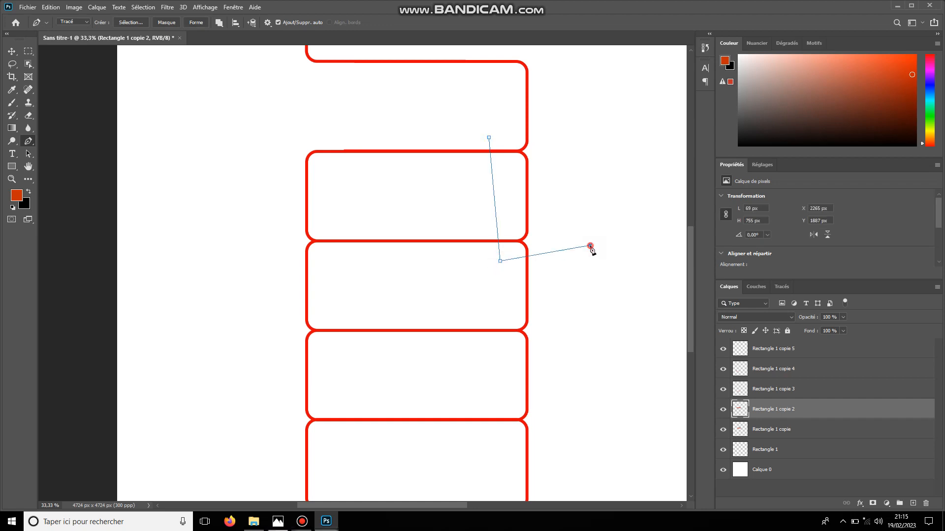
pyautogui.click(584, 110)
pyautogui.click(488, 138)
# Step: Convert the path to a selection and move the enclosed right side of the third rectangle off the canvas
pyautogui.hotkey('ctrl', 'Return')
pyautogui.hotkey('ctrl', 't')
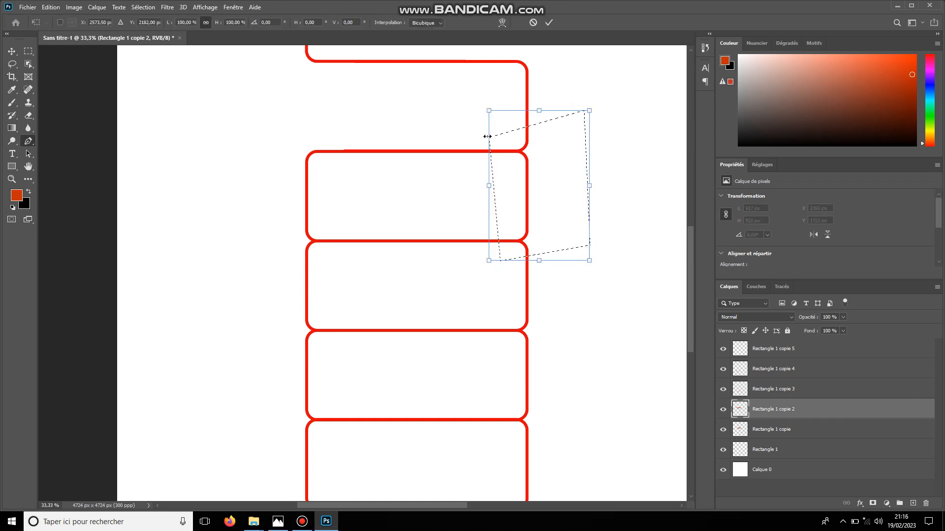
pyautogui.moveTo(571, 188); pyautogui.dragTo(99, 202)
pyautogui.press('Return')
pyautogui.press('p')
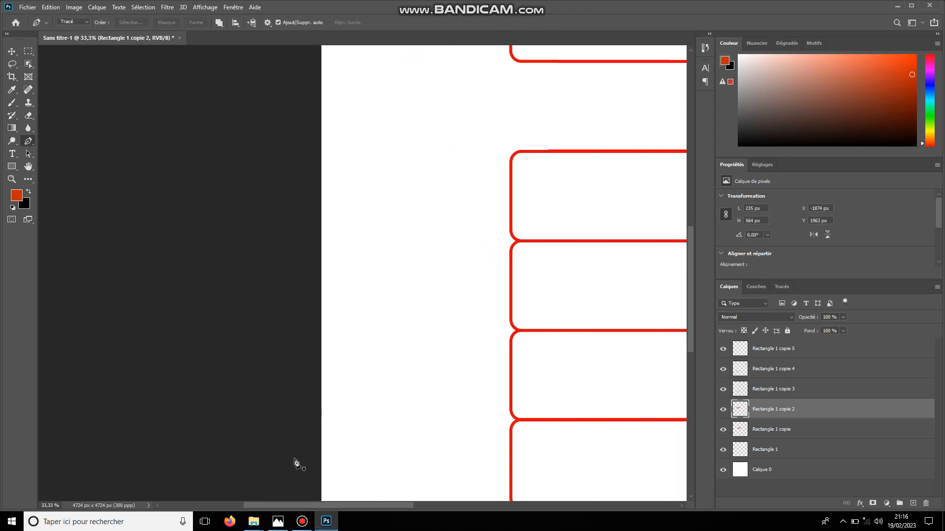
pyautogui.moveTo(302, 506); pyautogui.dragTo(393, 512)
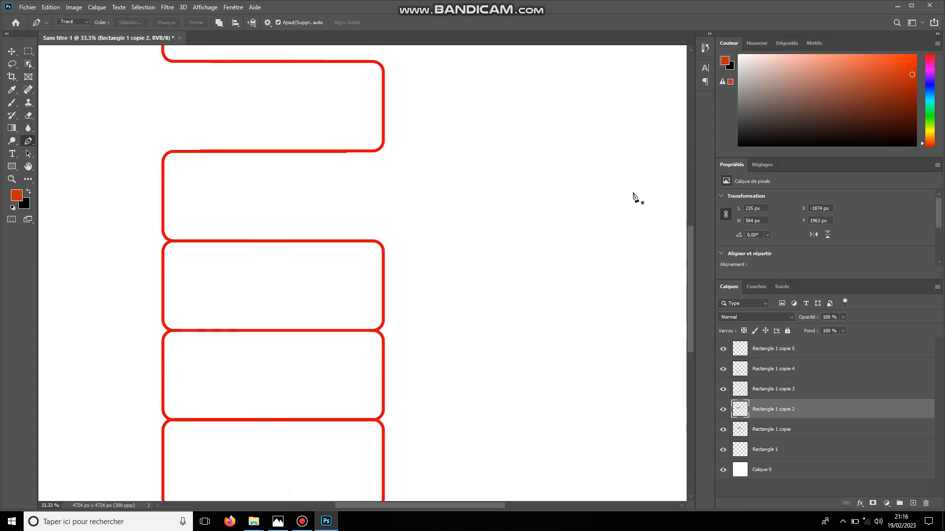
# Step: On the Rectangle 1 copie 3 layer, draw a closed four-point path about 594 by 726 px around the fourth rectangle's left side
pyautogui.moveTo(687, 242); pyautogui.dragTo(689, 270)
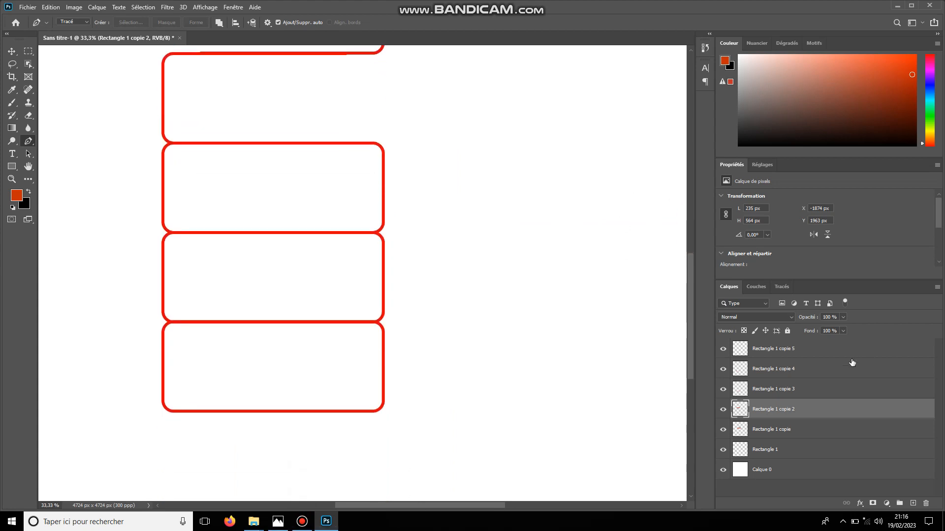
pyautogui.click(812, 389)
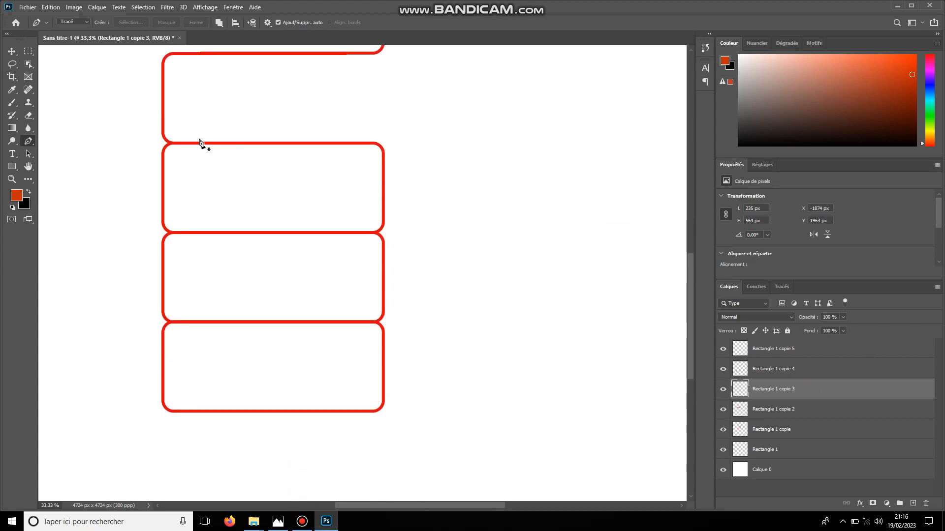
pyautogui.click(197, 137)
pyautogui.click(195, 255)
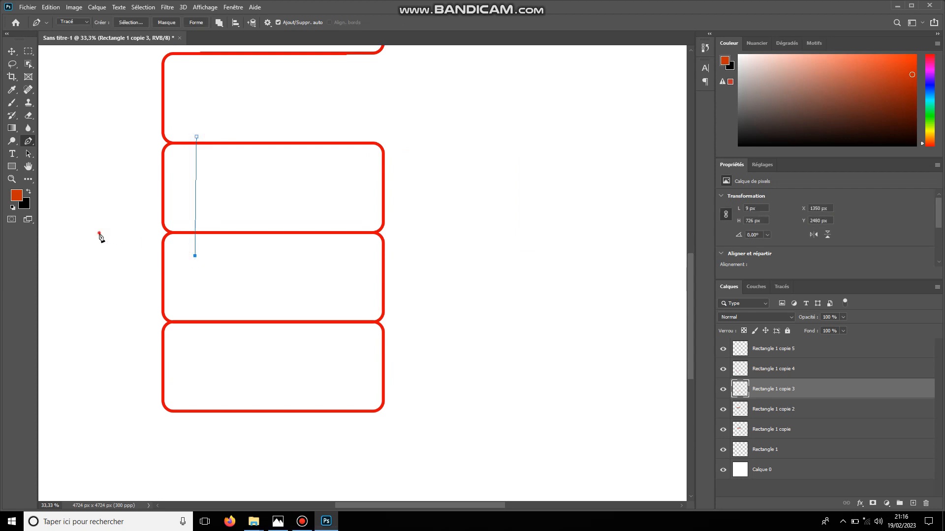
pyautogui.click(99, 233)
pyautogui.click(118, 141)
pyautogui.click(197, 137)
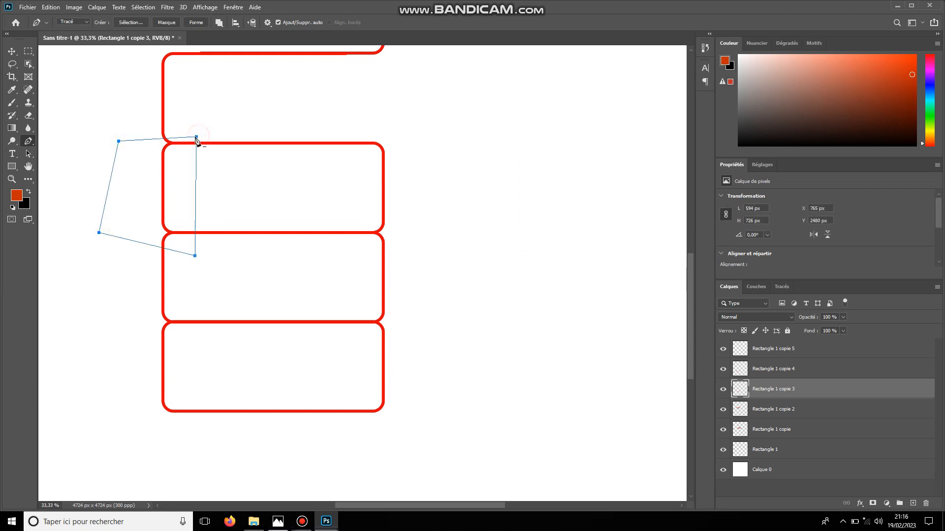
# Step: Convert the path to a selection and move the enclosed left side of the fourth rectangle off the canvas
pyautogui.hotkey('ctrl', 'Return')
pyautogui.hotkey('ctrl', 't')
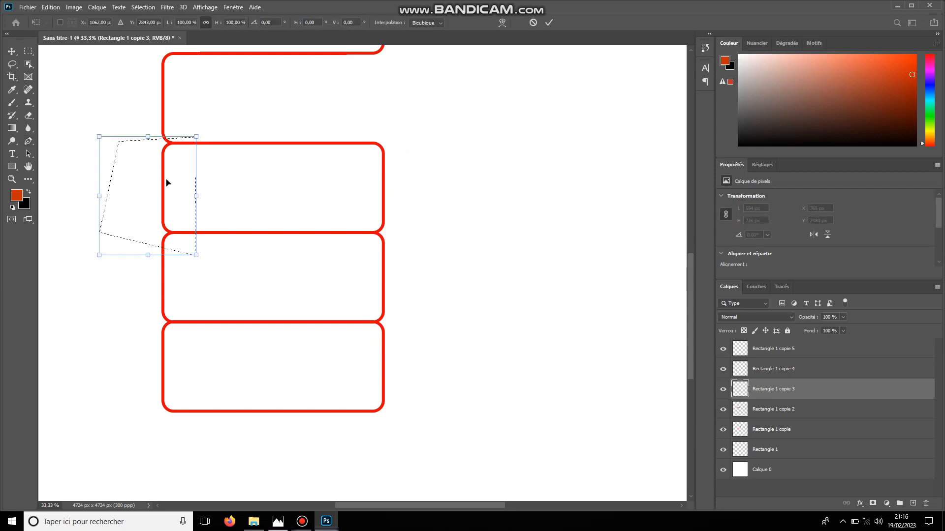
pyautogui.moveTo(167, 180); pyautogui.dragTo(269, 238)
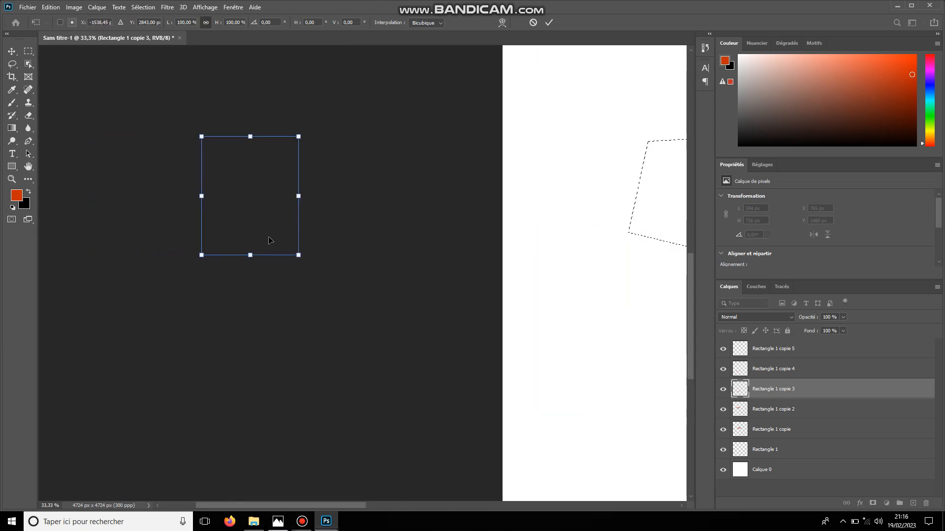
pyautogui.press('Return')
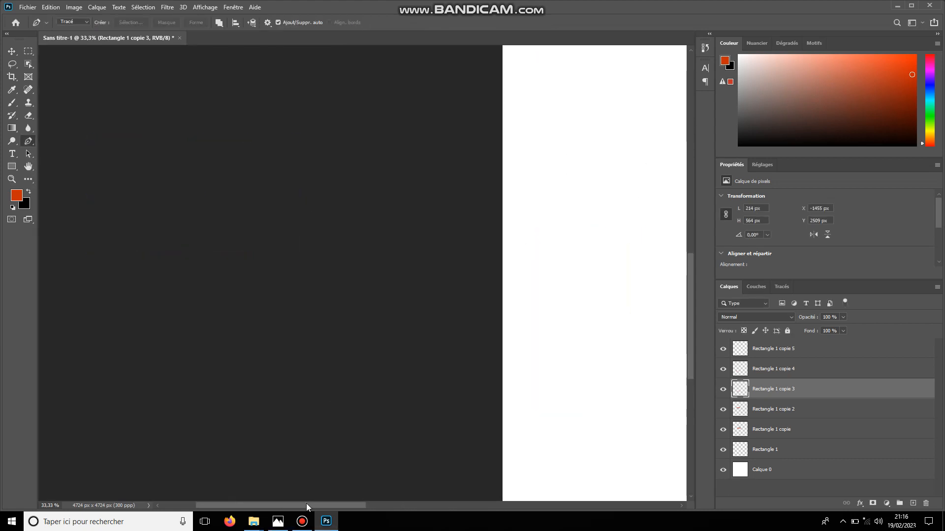
pyautogui.moveTo(306, 505); pyautogui.dragTo(445, 506)
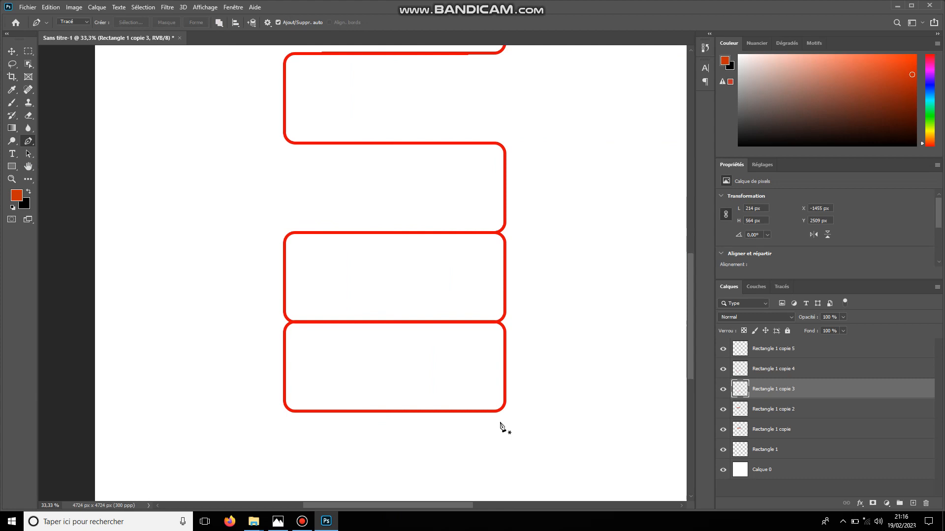
# Step: On the Rectangle 1 copie 4 layer, draw a closed four-point path about 662 by 894 px around the fifth rectangle's right side
pyautogui.click(802, 373)
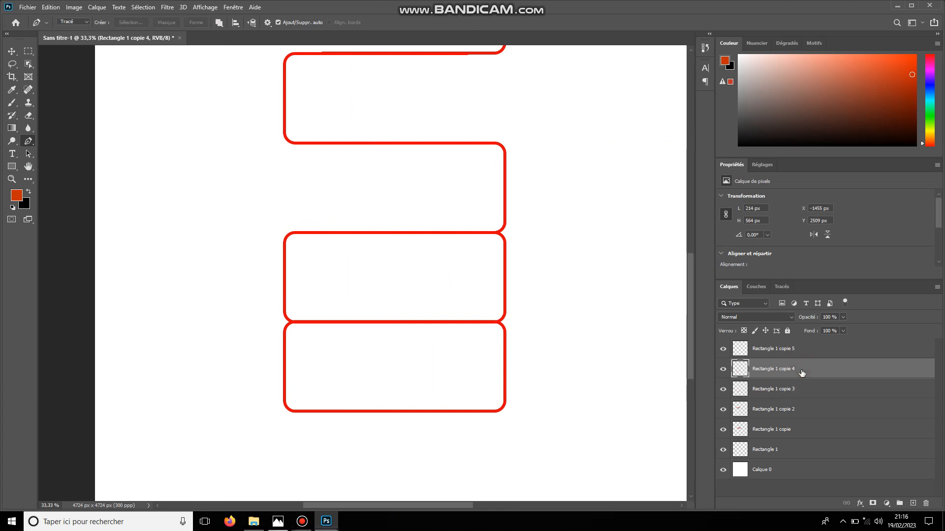
pyautogui.click(470, 227)
pyautogui.click(475, 345)
pyautogui.click(578, 335)
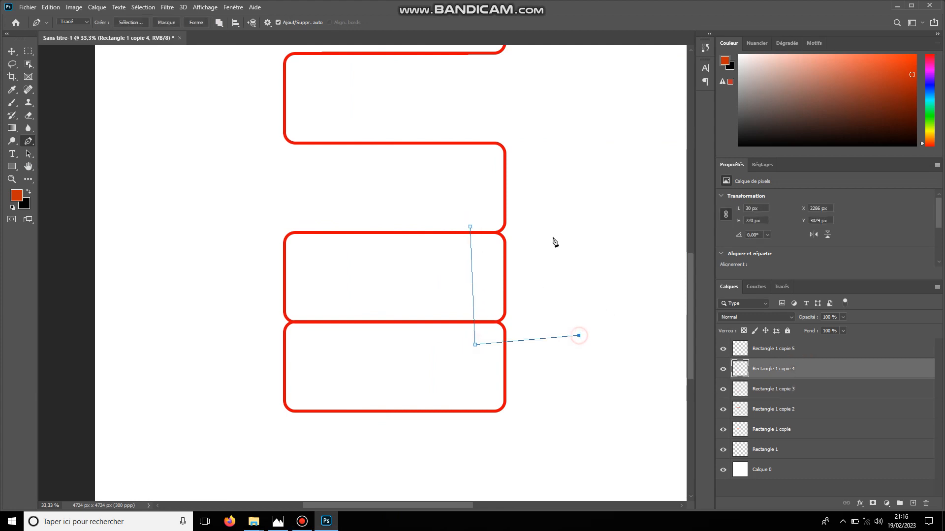
pyautogui.click(549, 198)
pyautogui.click(470, 226)
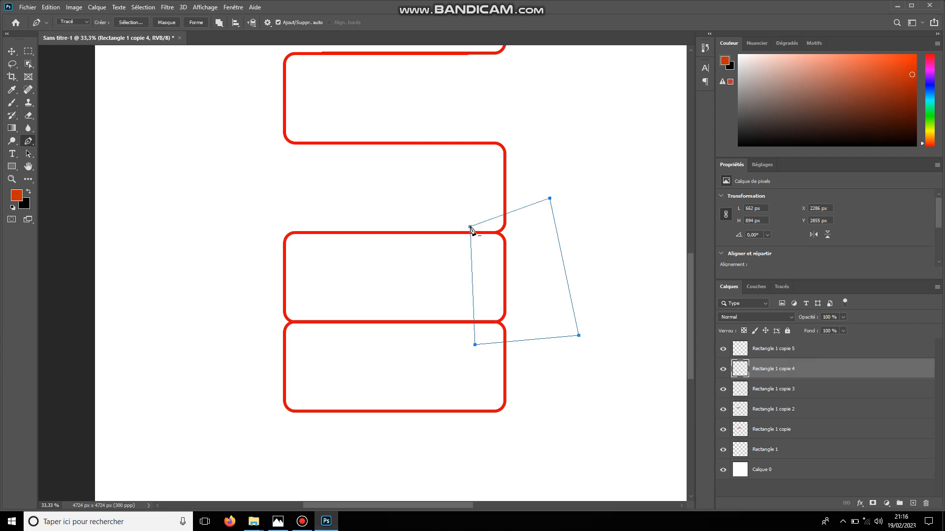
# Step: Convert the path to a selection and move the enclosed right side of the fifth rectangle off the canvas
pyautogui.press('Return')
pyautogui.hotkey('ctrl', 't')
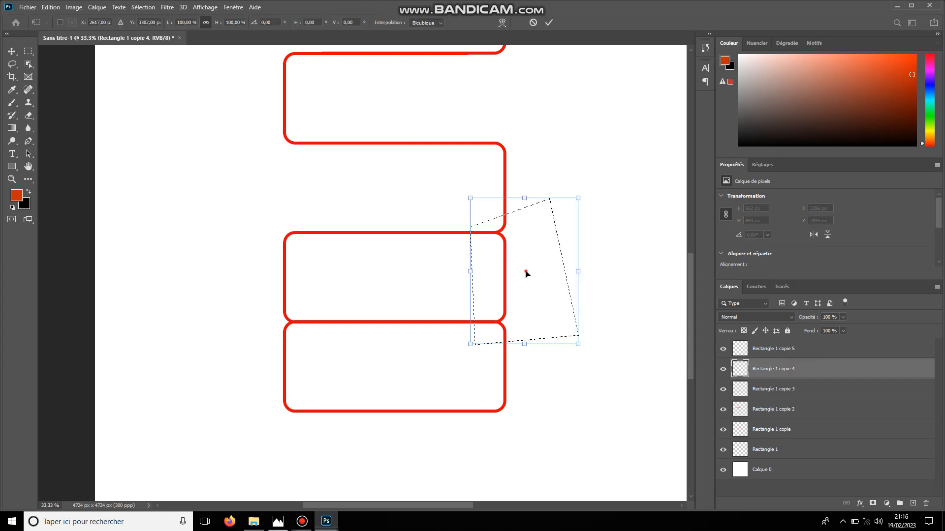
pyautogui.moveTo(525, 272); pyautogui.dragTo(72, 243)
pyautogui.press('Return')
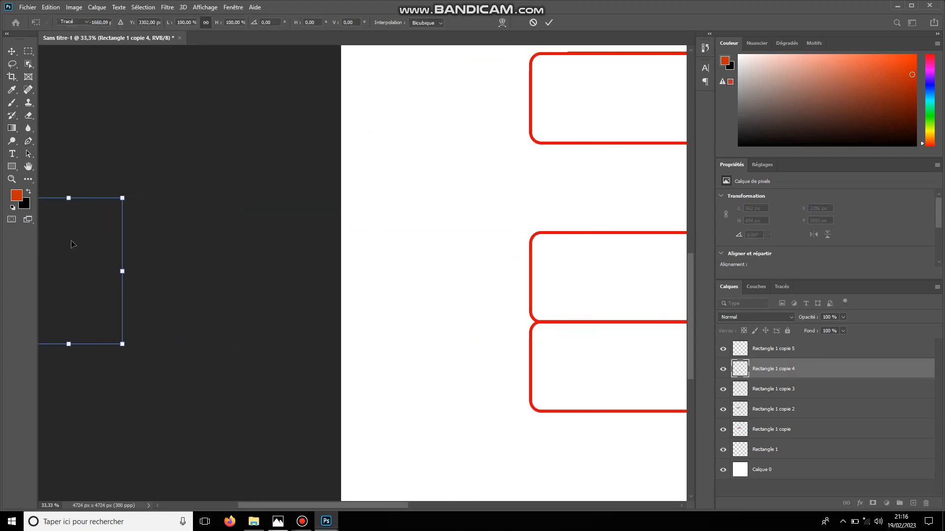
pyautogui.moveTo(282, 505); pyautogui.dragTo(378, 506)
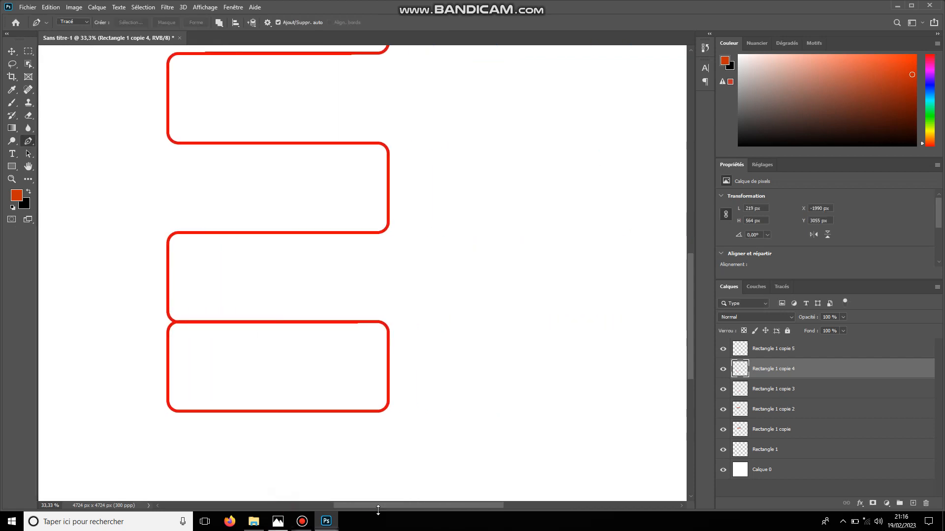
# Step: On the Rectangle 1 copie 5 layer, draw a closed four-point path around only the upper-left corner of the lowest rectangle
pyautogui.click(817, 353)
pyautogui.click(192, 308)
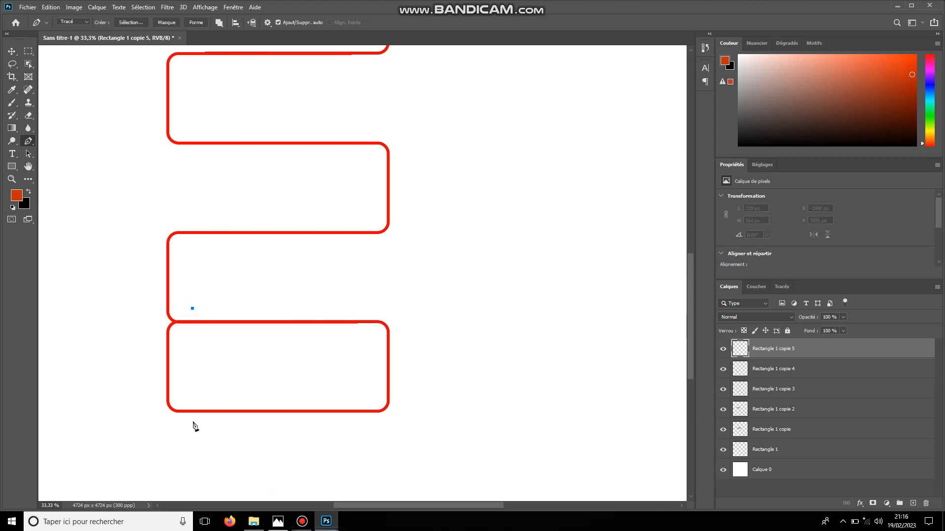
pyautogui.click(193, 422)
pyautogui.hotkey('ctrl', 'z')
pyautogui.click(193, 376)
pyautogui.click(148, 367)
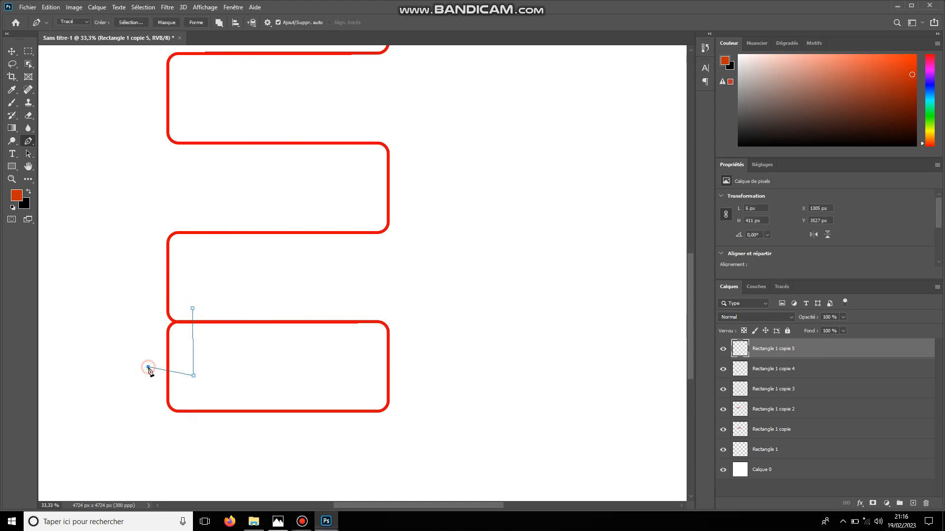
pyautogui.click(143, 306)
pyautogui.moveTo(685, 344); pyautogui.dragTo(687, 292)
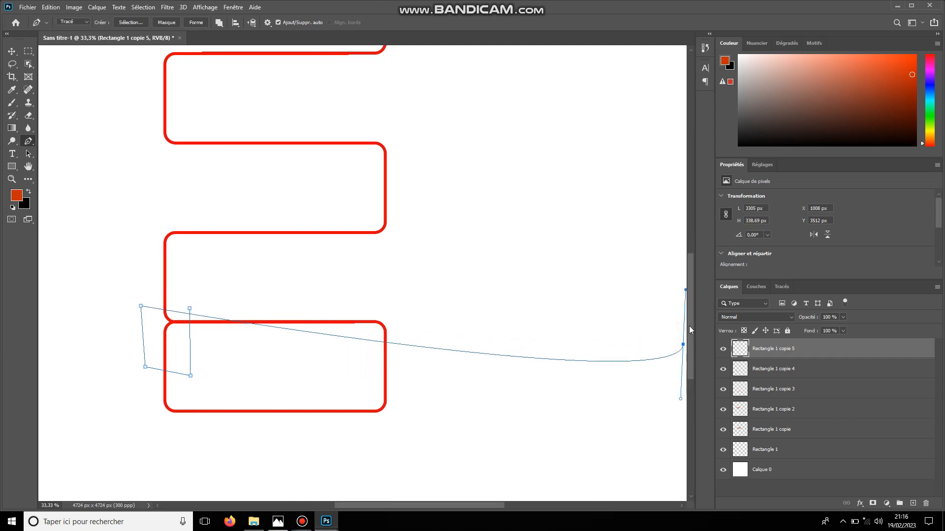
pyautogui.hotkey('ctrl', 'z')
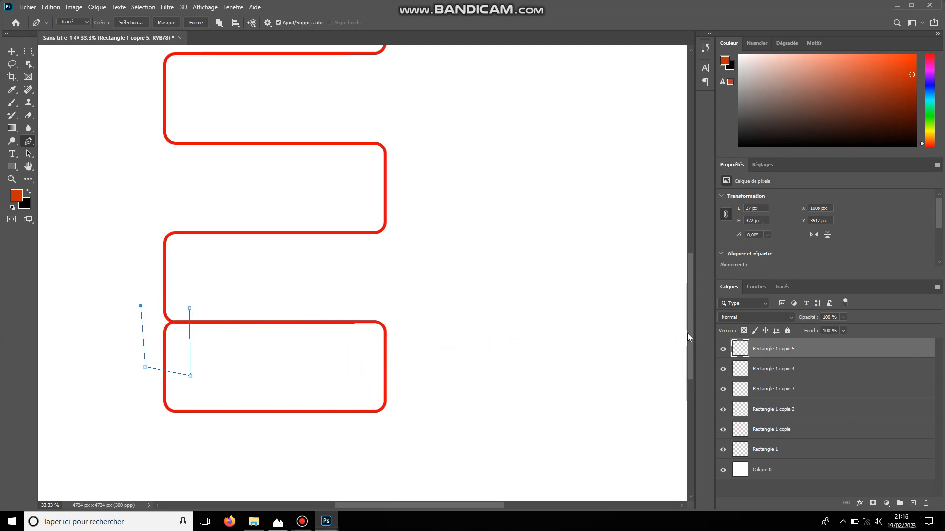
pyautogui.click(188, 308)
# Step: Convert the path to a selection and move the enclosed upper-left corner of the lowest rectangle off the canvas
pyautogui.hotkey('ctrl', 'Return')
pyautogui.hotkey('ctrl', 't')
pyautogui.moveTo(186, 329); pyautogui.dragTo(52, 337)
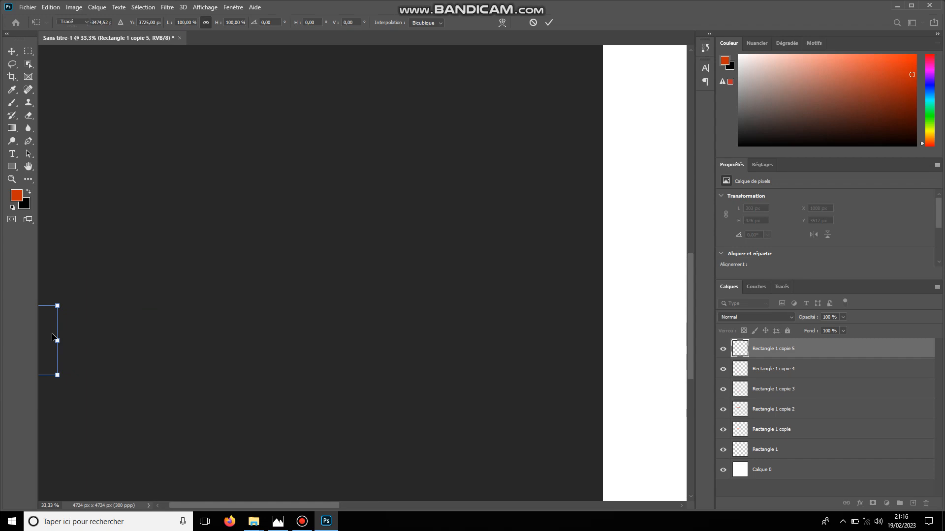
pyautogui.press('Return')
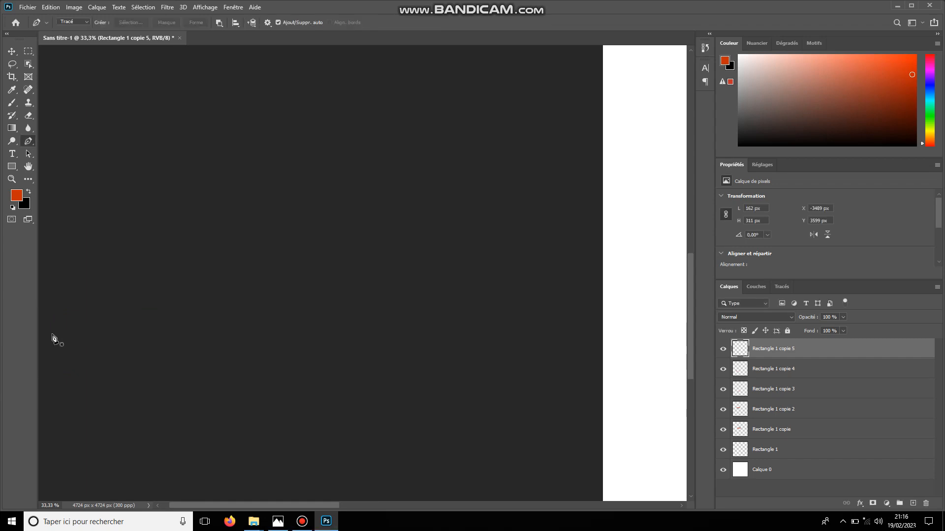
pyautogui.moveTo(321, 506); pyautogui.dragTo(435, 501)
# Step: Convert the six rectangle layers, from Rectangle 1 through Rectangle 1 copie 5, into a single smart object
pyautogui.hotkey('ctrl', '-')
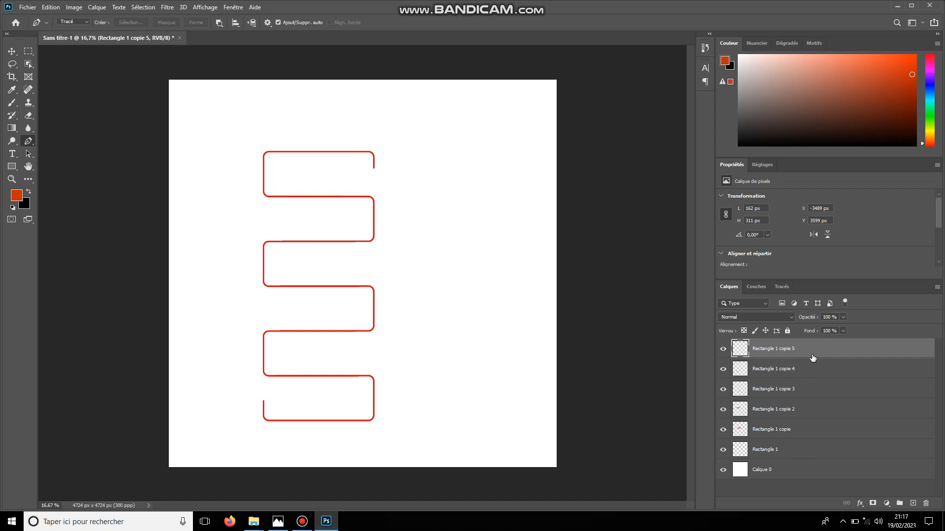
pyautogui.keyDown('shift'); pyautogui.click(808, 450); pyautogui.keyUp('shift')
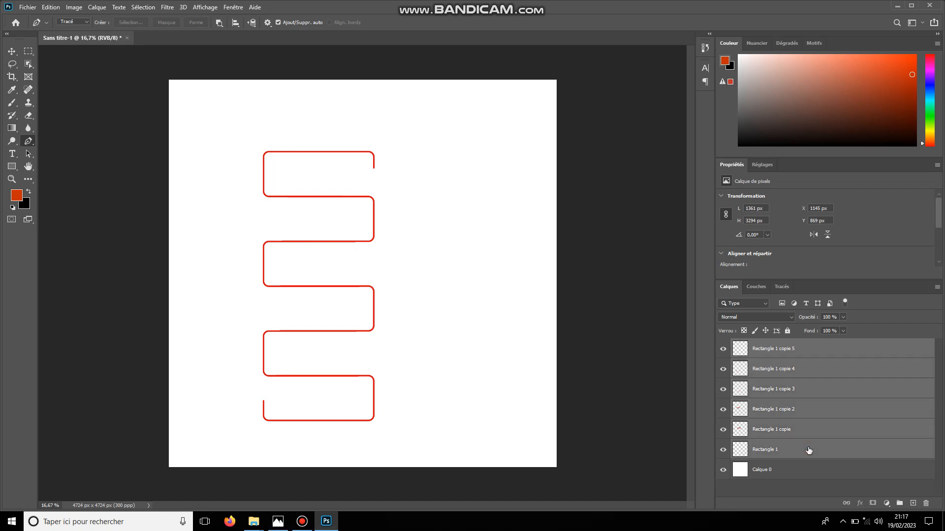
pyautogui.rightClick(807, 447)
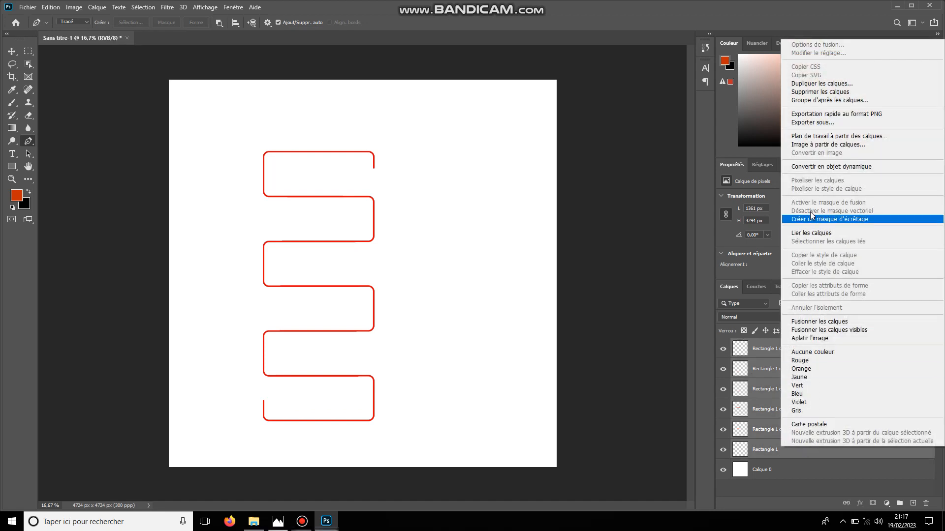
pyautogui.click(822, 168)
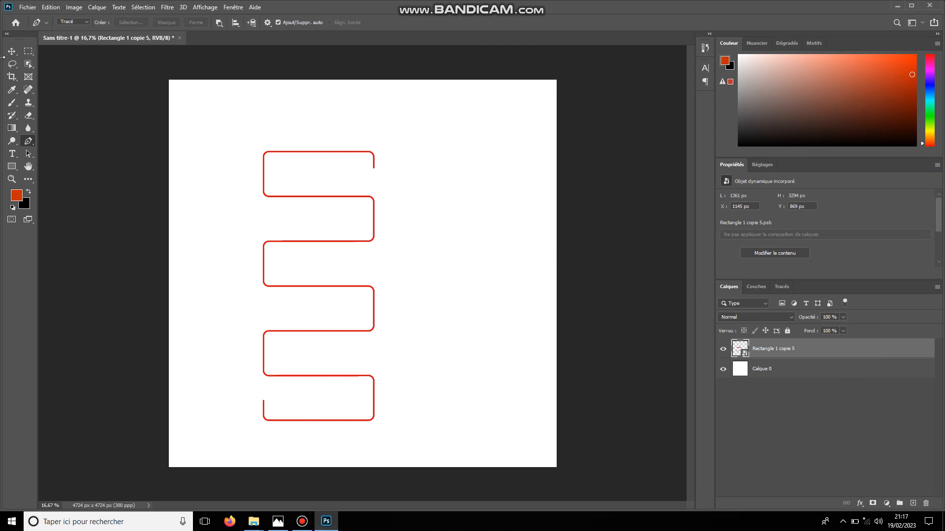
# Step: Scale the serpentine smart object proportionally to about 67.6% and move it up and left to about X 1006, Y 1043 px
pyautogui.click(11, 52)
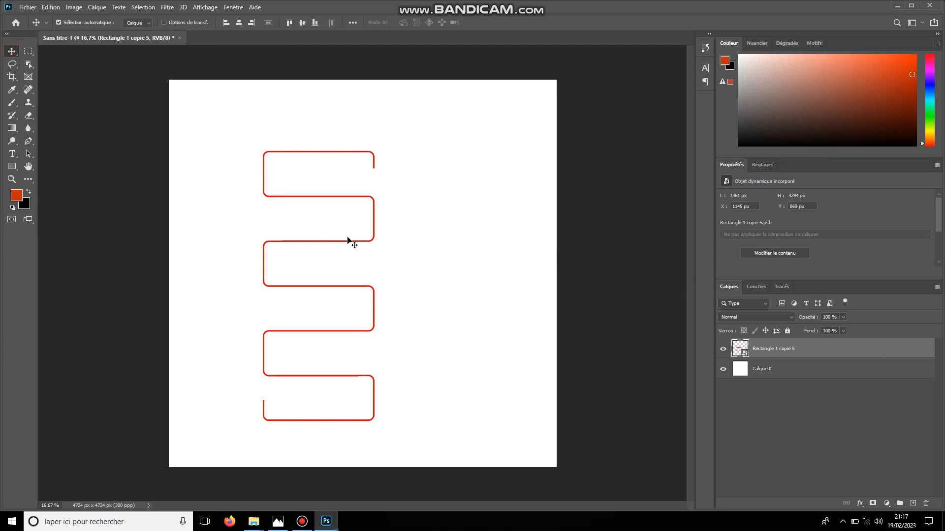
pyautogui.click(348, 241)
pyautogui.click(350, 235)
pyautogui.press('d')
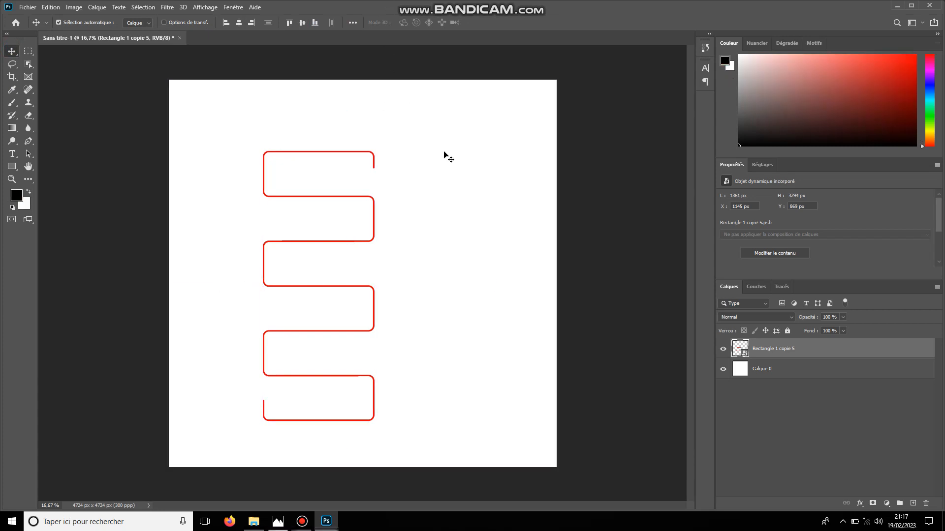
pyautogui.hotkey('ctrl', 'n')
pyautogui.hotkey('ctrl', 't')
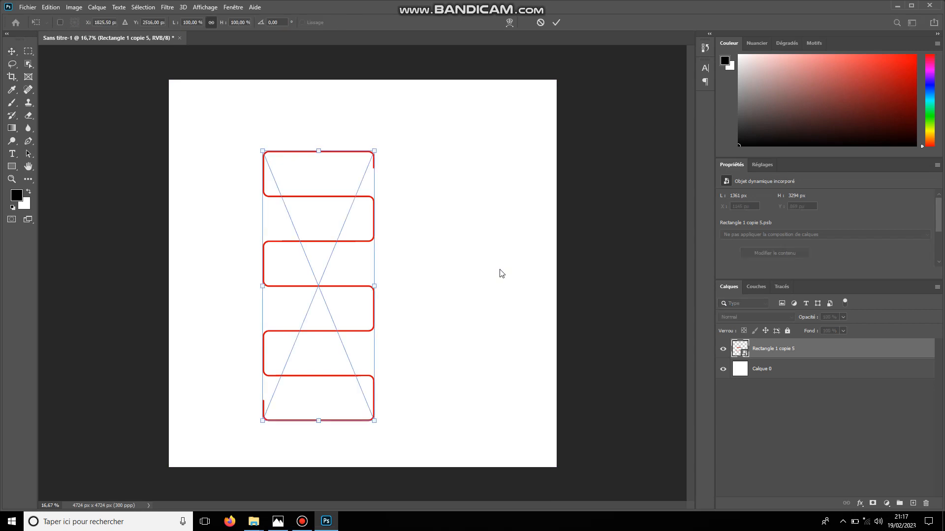
pyautogui.moveTo(316, 146); pyautogui.dragTo(344, 207)
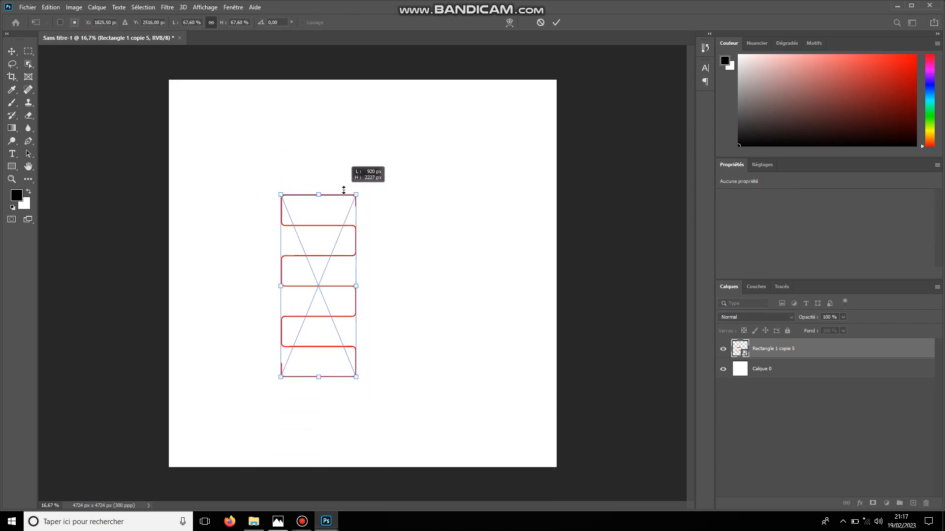
pyautogui.moveTo(328, 299); pyautogui.dragTo(298, 261)
pyautogui.press('Return')
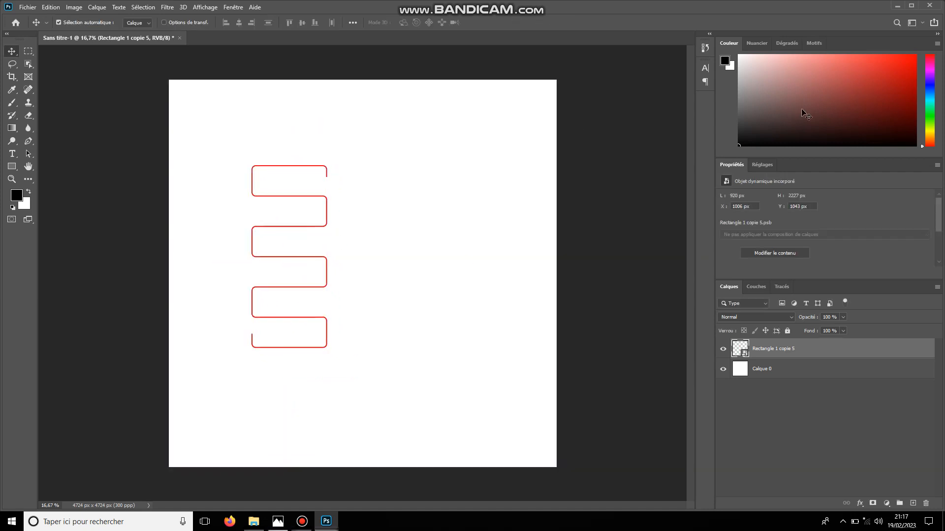
# Step: Duplicate the red serpentine layer and move the copy horizontally to its right, at about X 2210 px
pyautogui.hotkey('ctrl', '+')
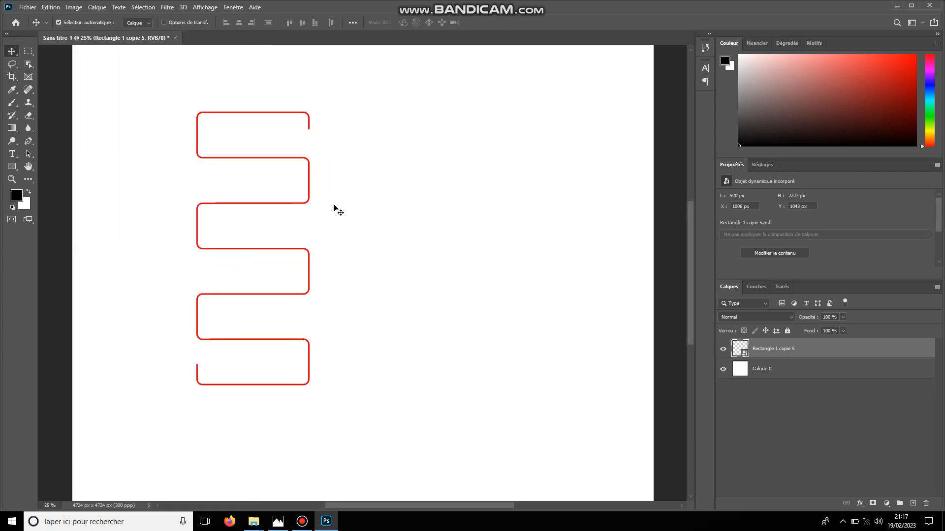
pyautogui.hotkey('ctrl', 'j')
pyautogui.hotkey('ctrl', 't')
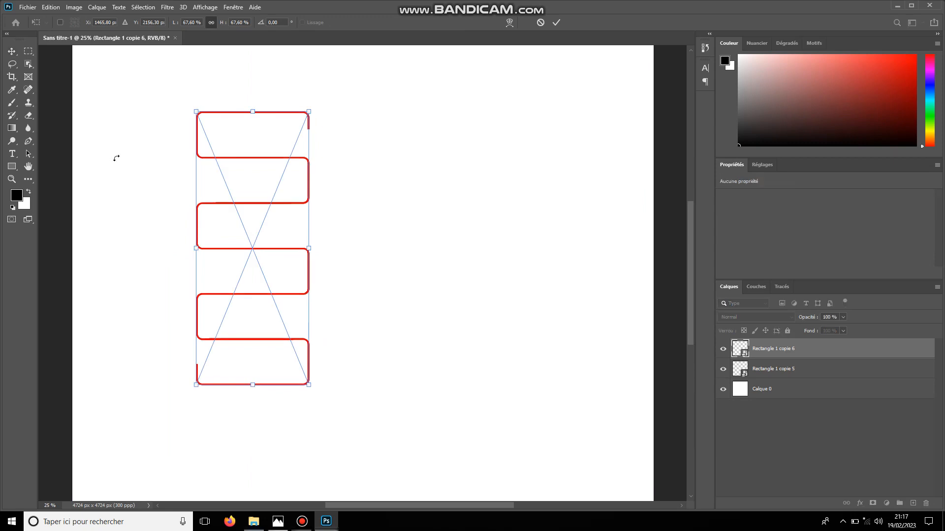
pyautogui.moveTo(253, 230); pyautogui.dragTo(401, 229)
pyautogui.press('Return')
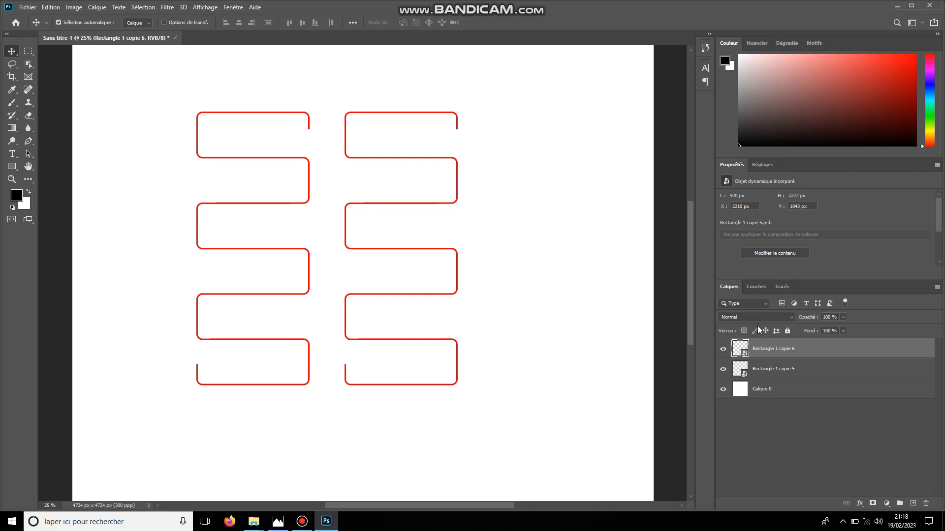
# Step: Apply a blue color overlay (#0330b0) to the duplicated serpentine on the Rectangle 1 copie 6 layer
pyautogui.doubleClick(819, 357)
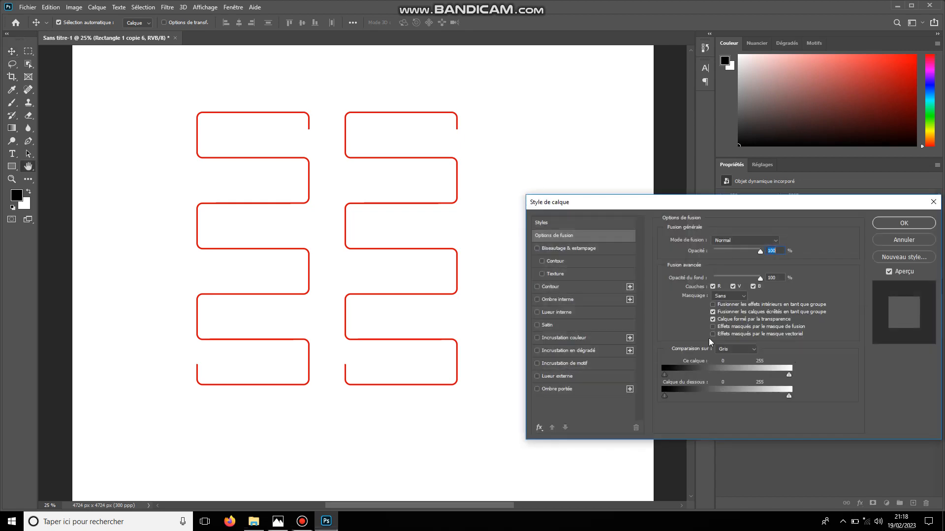
pyautogui.click(604, 339)
pyautogui.click(785, 241)
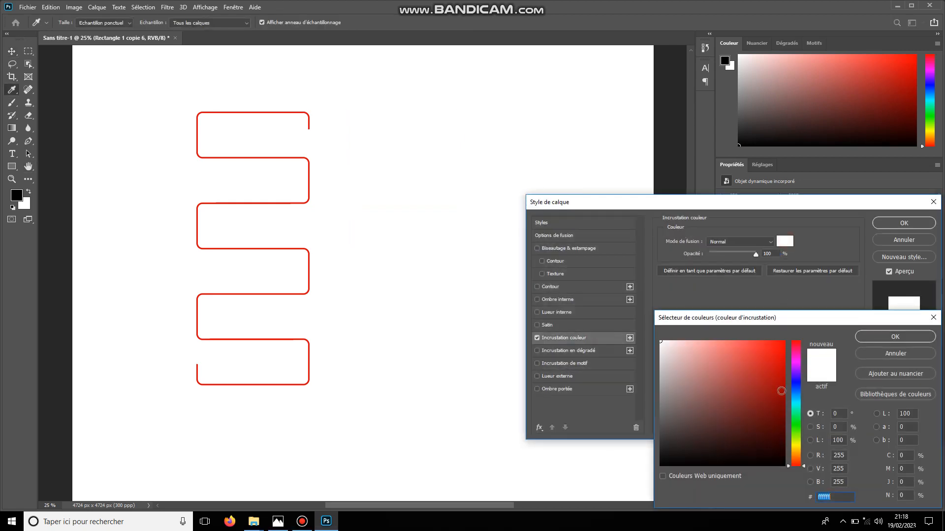
pyautogui.click(798, 388)
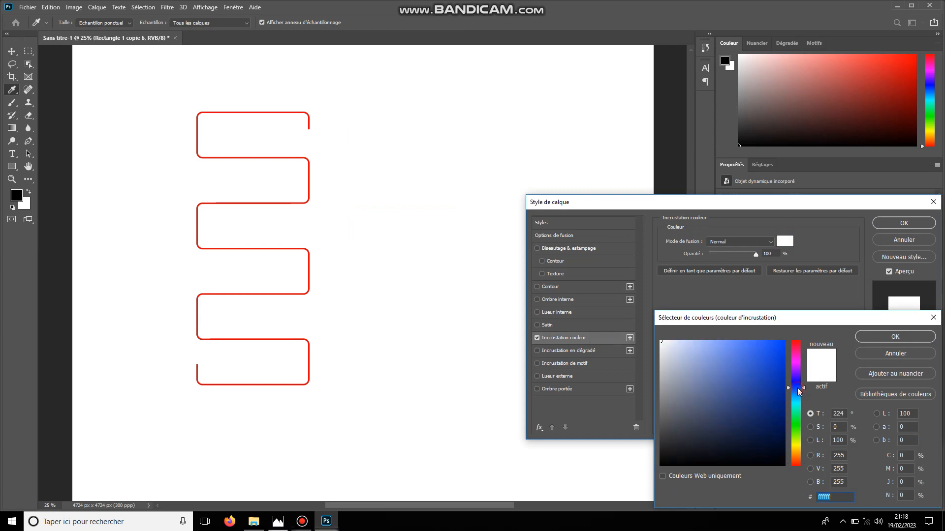
pyautogui.click(783, 379)
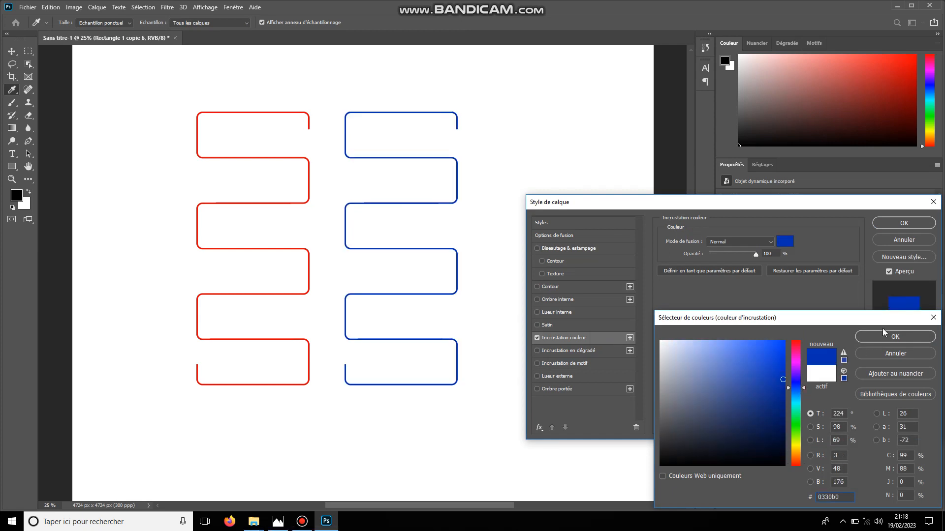
pyautogui.click(903, 336)
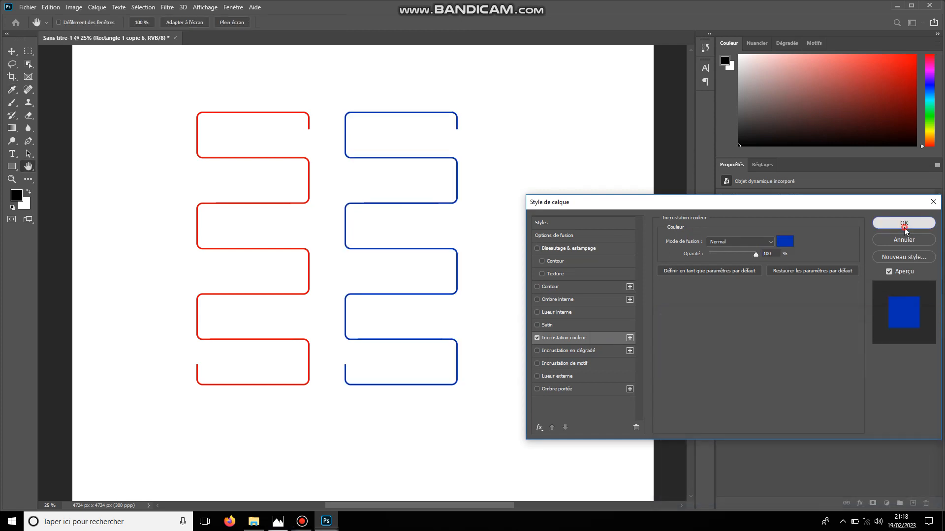
pyautogui.click(904, 225)
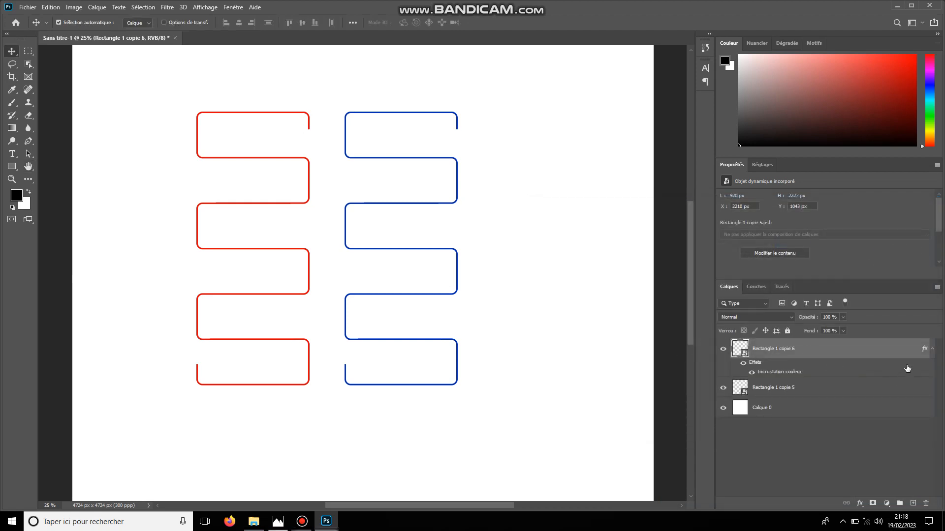
# Step: Collapse the blue serpentine's effects list, duplicate that layer and move the copy horizontally right to about X 3370 px
pyautogui.click(931, 350)
pyautogui.hotkey('ctrl', 'j')
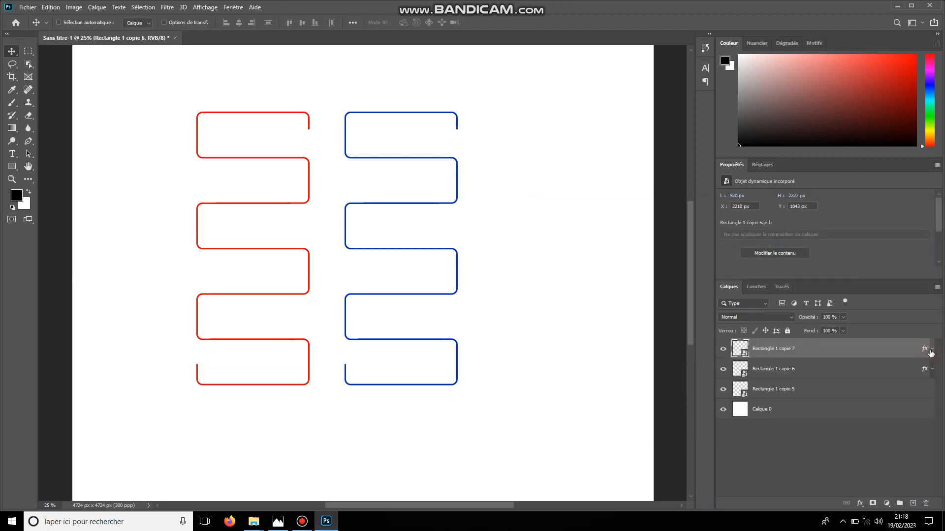
pyautogui.hotkey('ctrl', 't')
pyautogui.moveTo(417, 213); pyautogui.dragTo(553, 217)
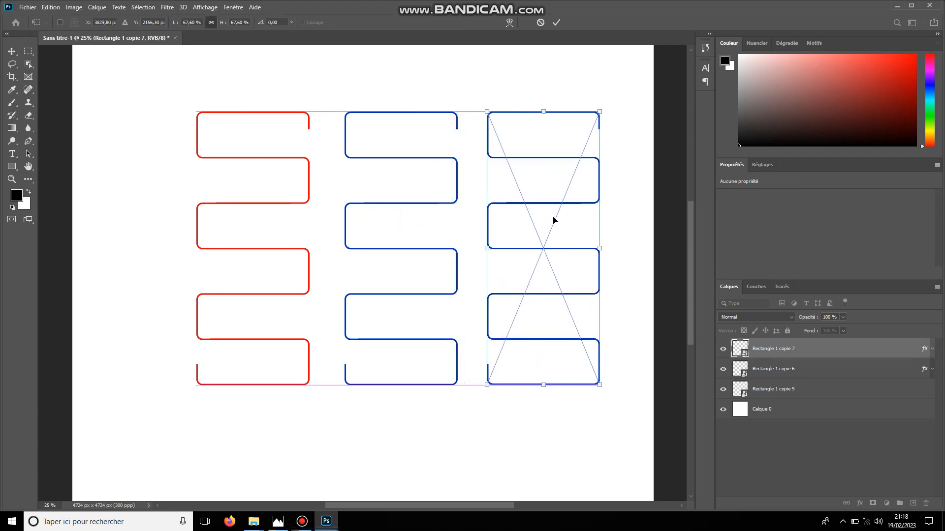
pyautogui.press('Return')
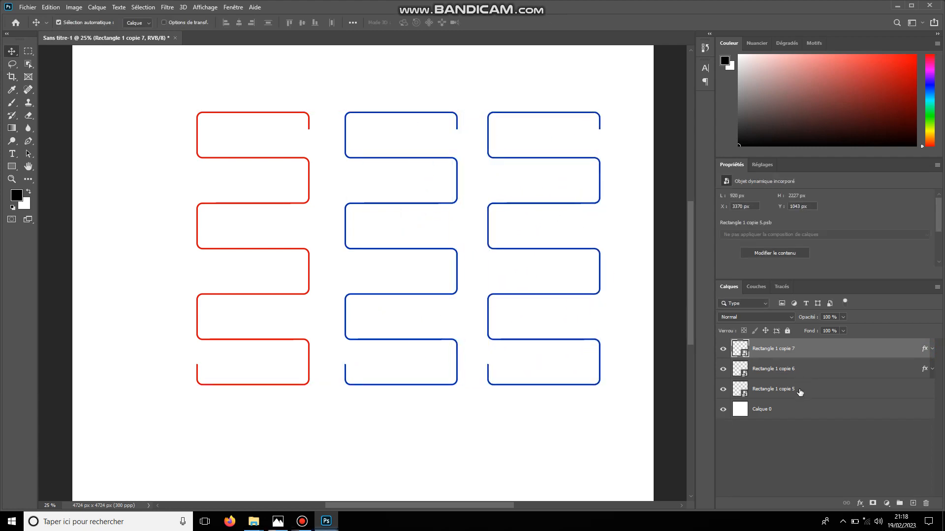
# Step: Move all three serpentine layers together about 404 px to the left on the canvas
pyautogui.keyDown('shift'); pyautogui.click(800, 389); pyautogui.keyUp('shift')
pyautogui.hotkey('ctrl', 't')
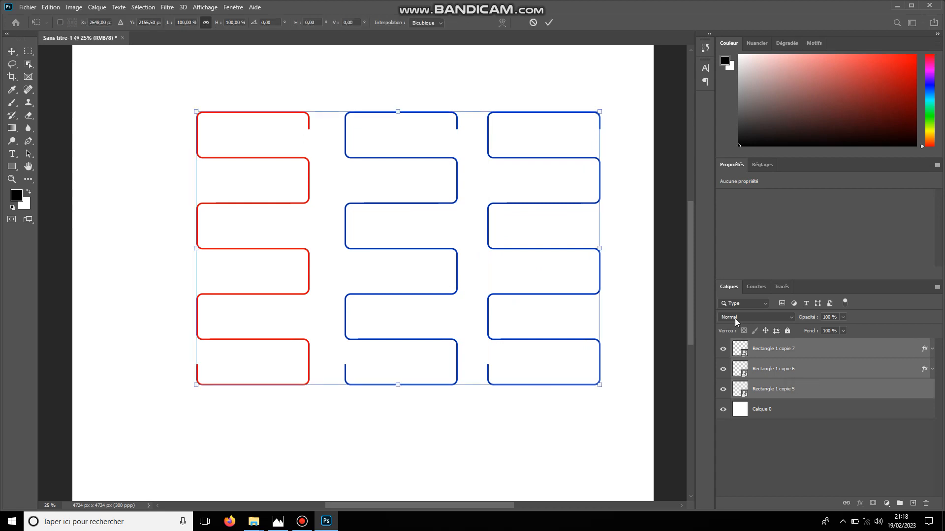
pyautogui.moveTo(454, 206); pyautogui.dragTo(402, 200)
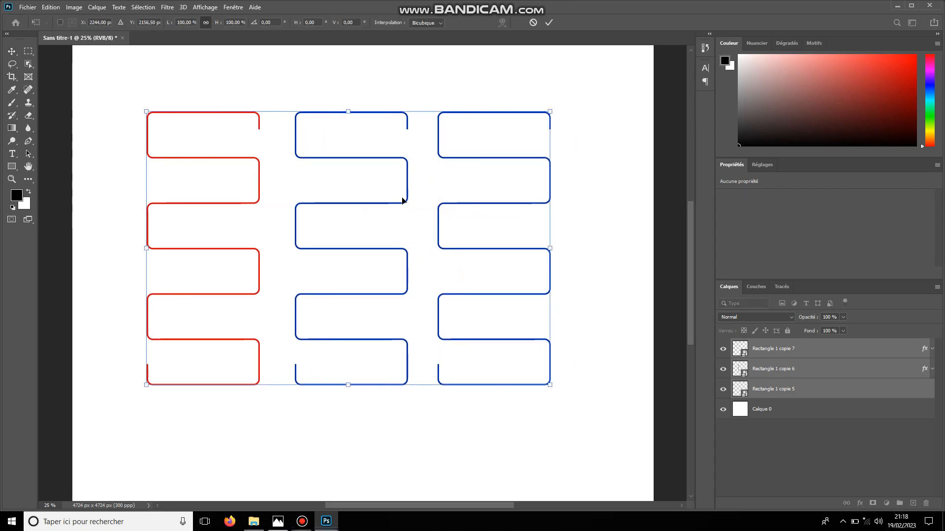
pyautogui.press('Return')
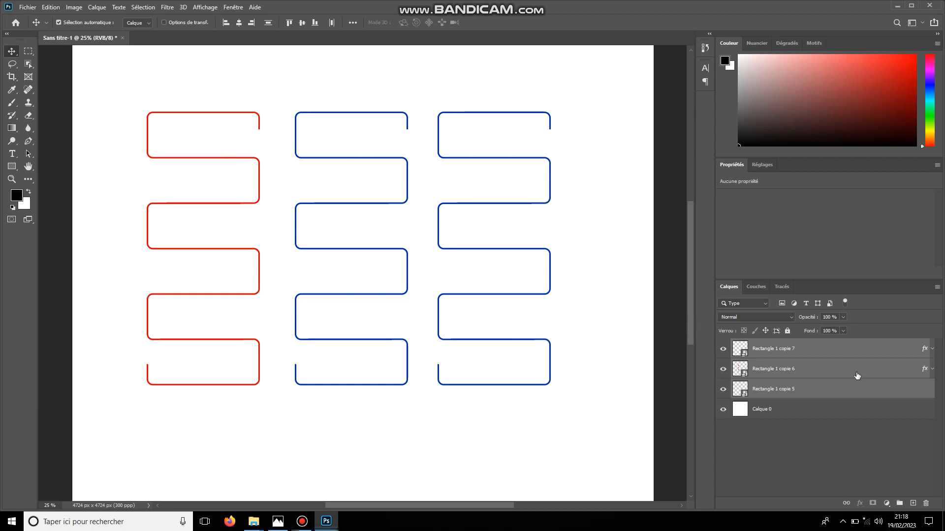
# Step: Change the color overlay of the rightmost serpentine on the Rectangle 1 copie 7 layer to green (#03b013)
pyautogui.click(834, 352)
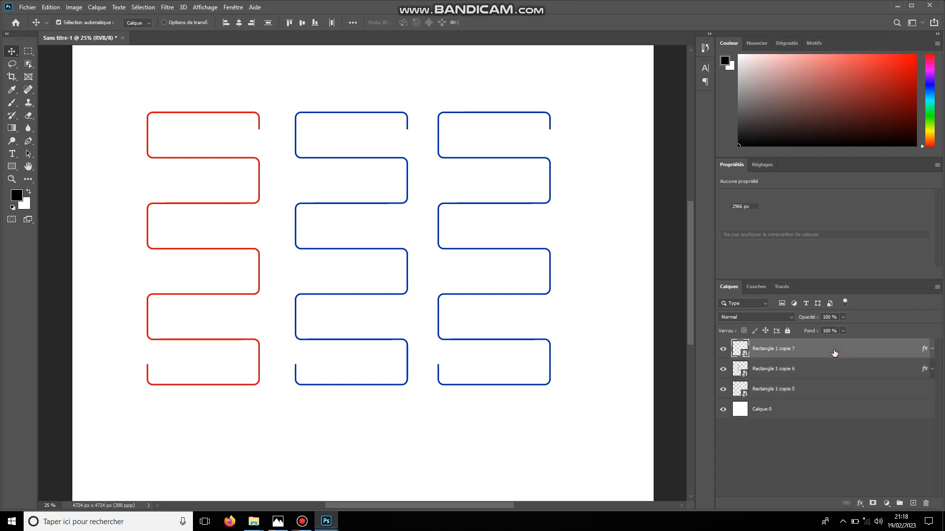
pyautogui.doubleClick(834, 351)
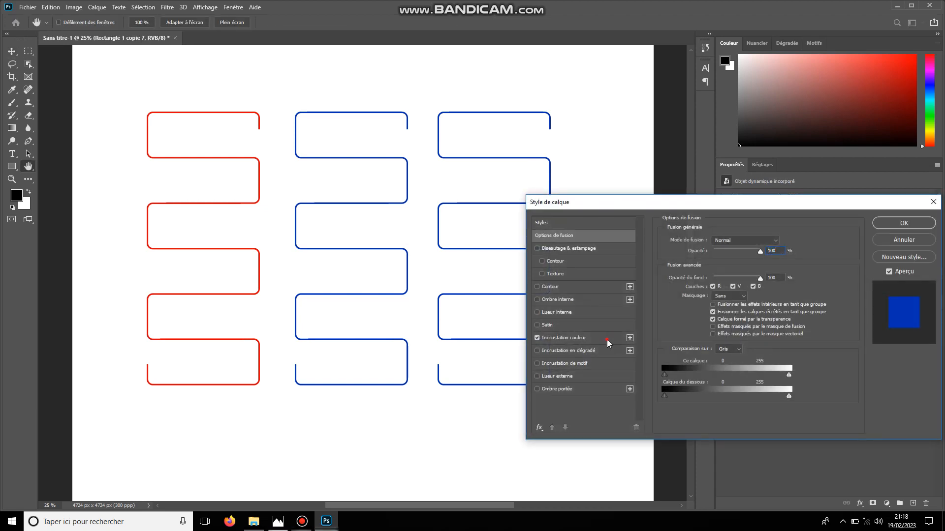
pyautogui.click(607, 338)
pyautogui.click(778, 245)
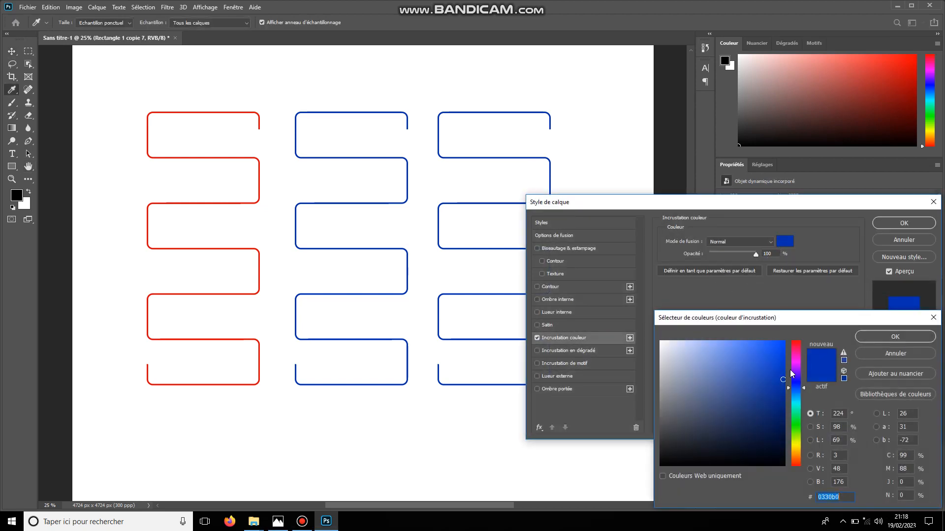
pyautogui.moveTo(798, 461); pyautogui.dragTo(797, 422)
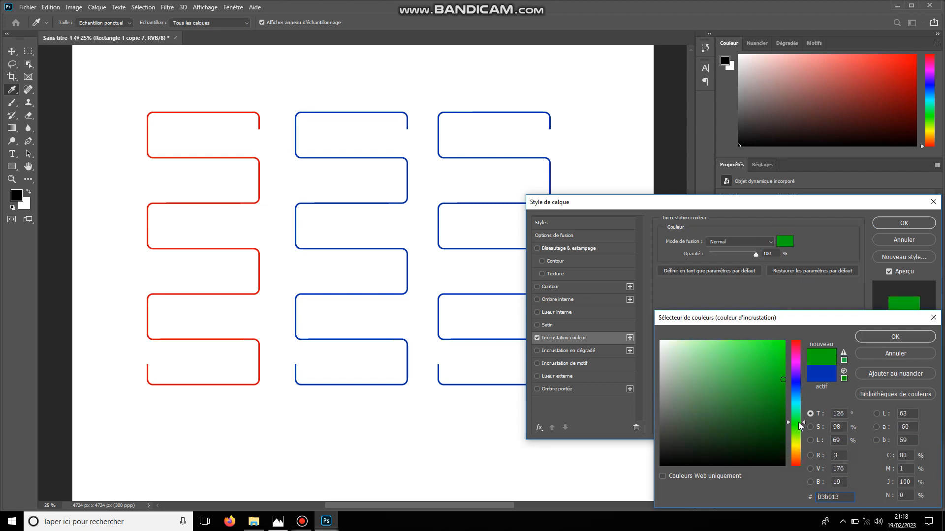
pyautogui.click(882, 337)
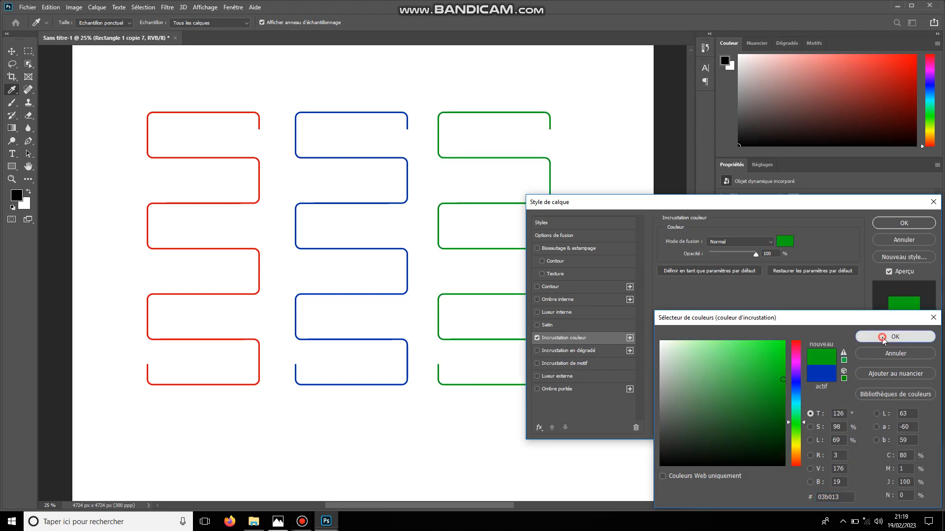
pyautogui.click(899, 223)
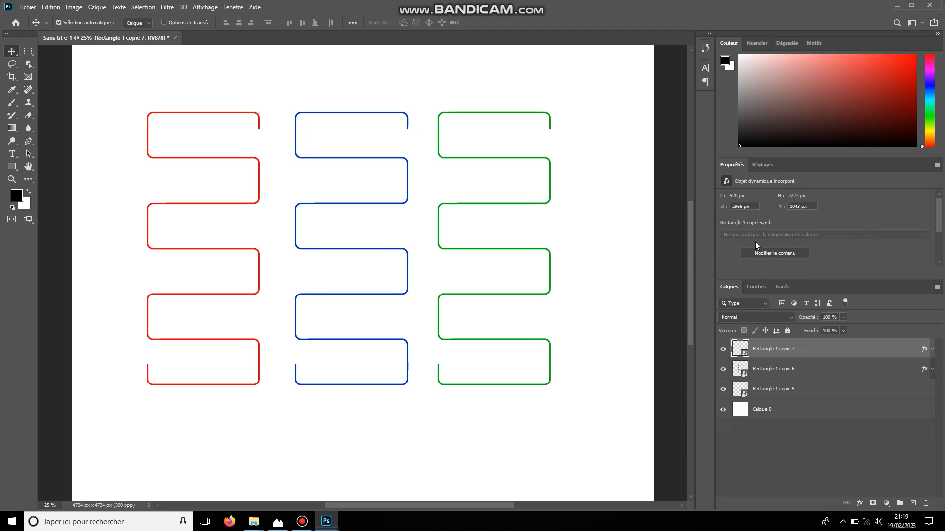
# Step: Group the three serpentine layers, from Rectangle 1 copie 7 down to Rectangle 1 copie 5
pyautogui.keyDown('shift'); pyautogui.click(818, 392); pyautogui.keyUp('shift')
pyautogui.click(900, 504)
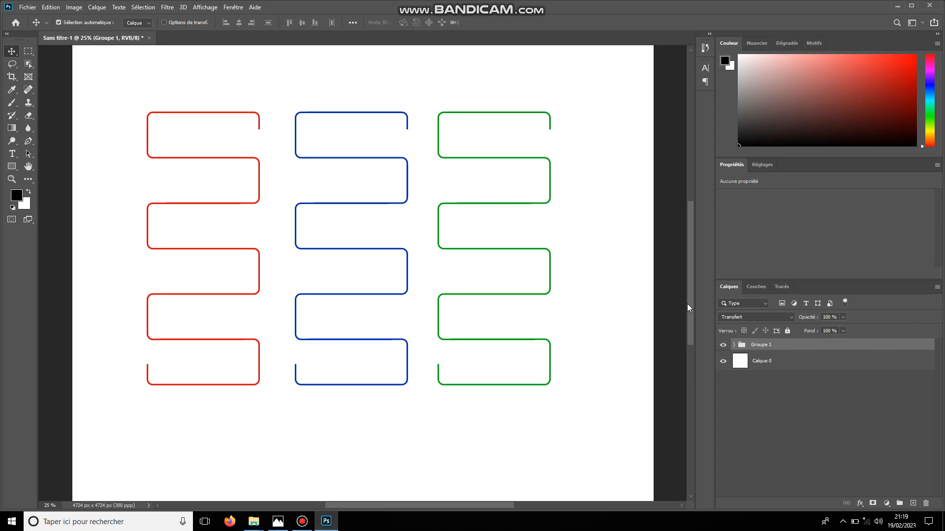
pyautogui.hotkey('ctrl', '-')
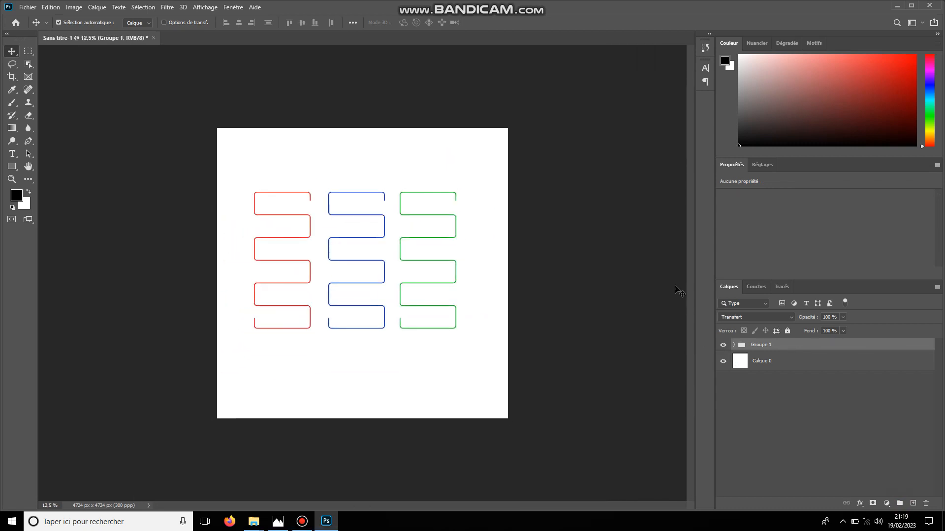
pyautogui.hotkey('ctrl', '+')
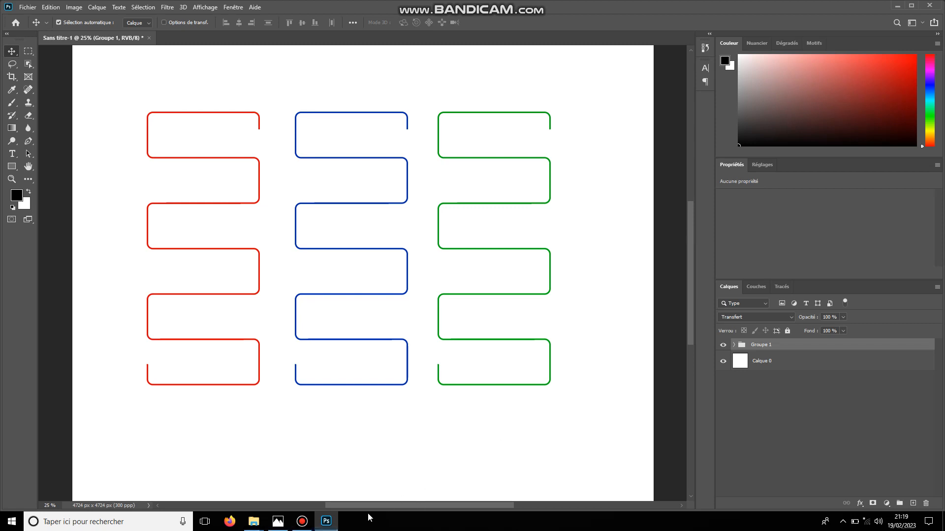
pyautogui.moveTo(302, 521)
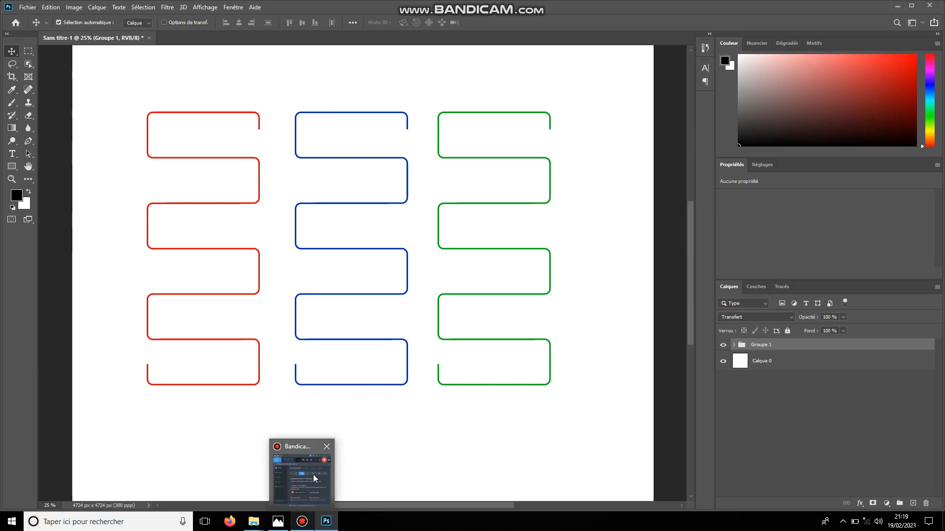